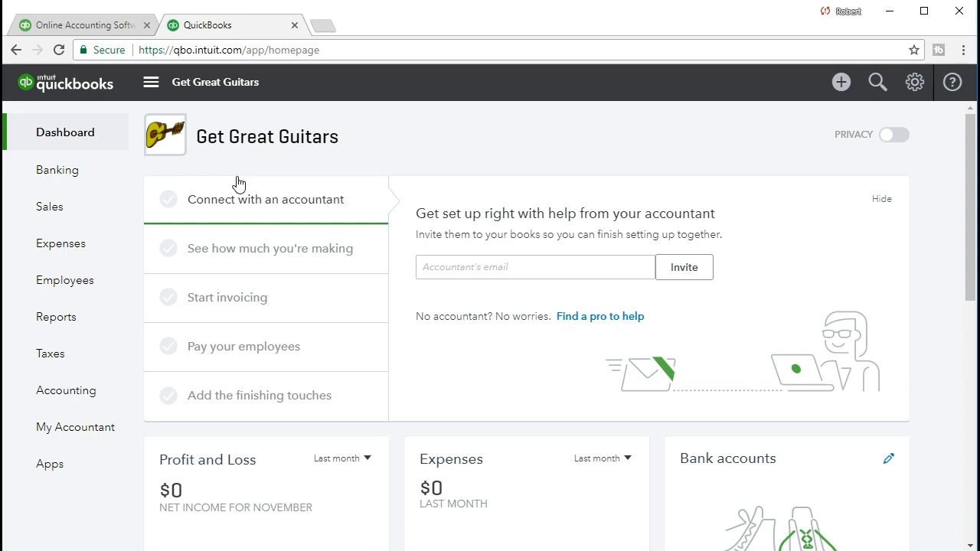
# Step: Find the Trial Balance report among the company's reports and open it
pyautogui.click(131, 427)
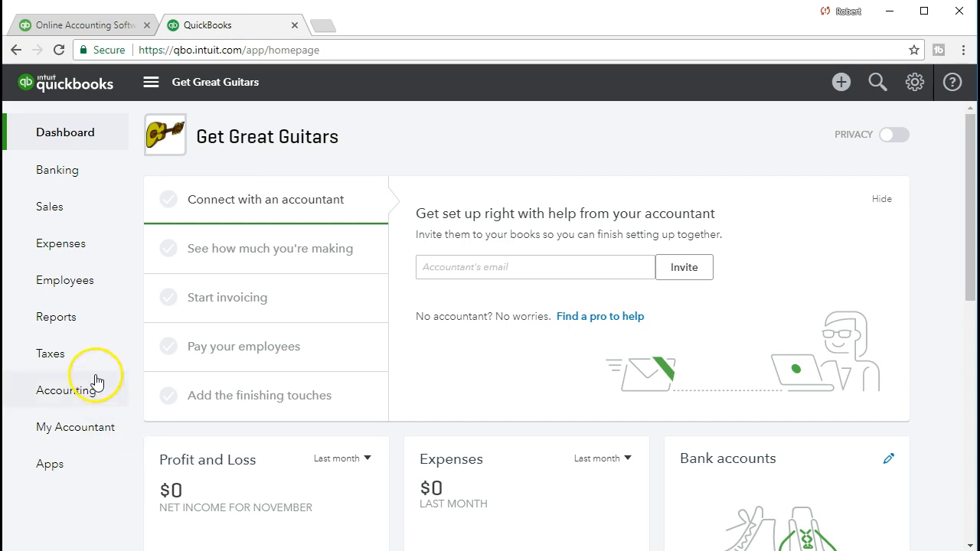
pyautogui.click(68, 328)
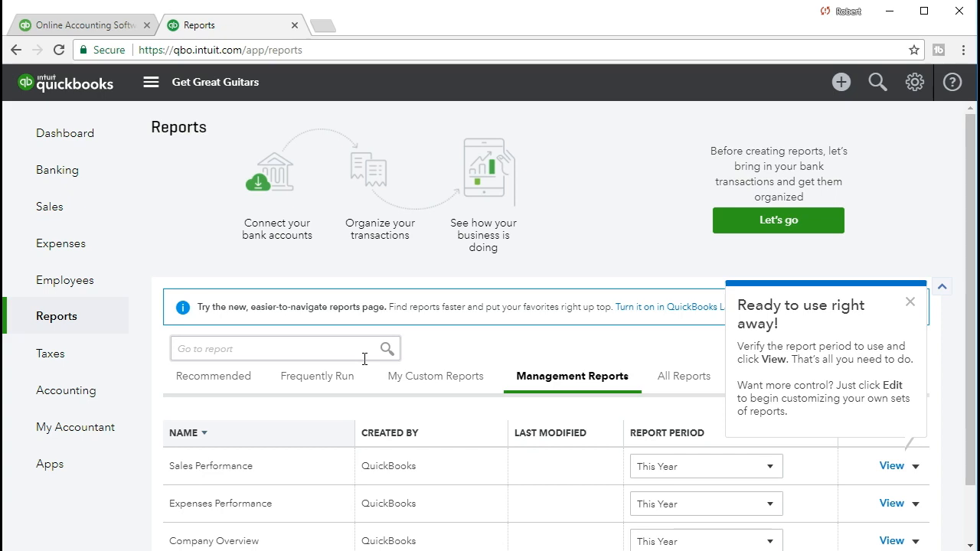
pyautogui.click(222, 350)
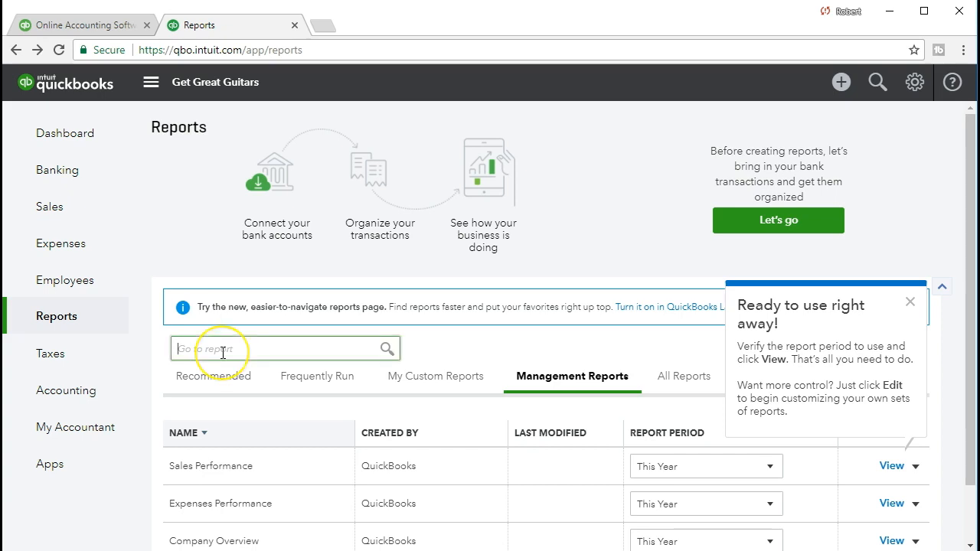
pyautogui.write('tria')
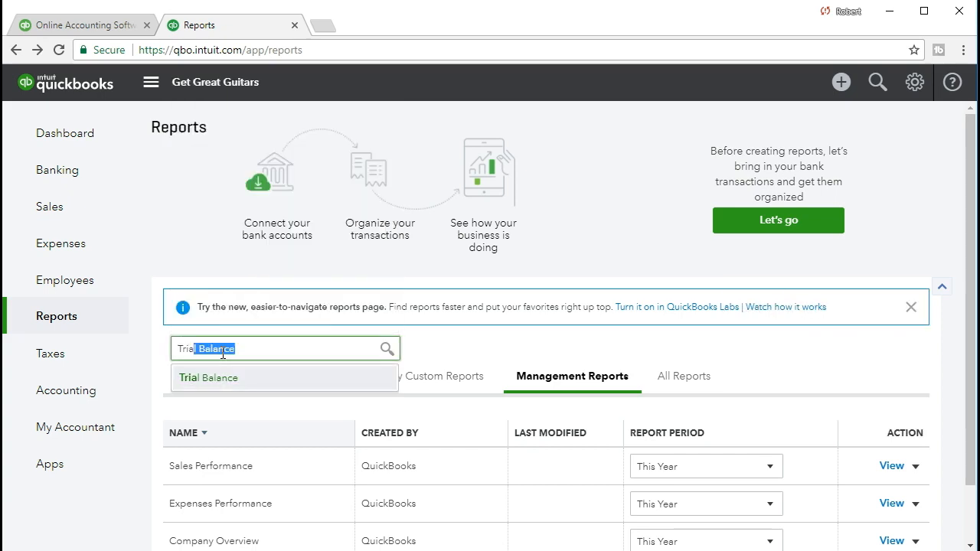
pyautogui.click(258, 384)
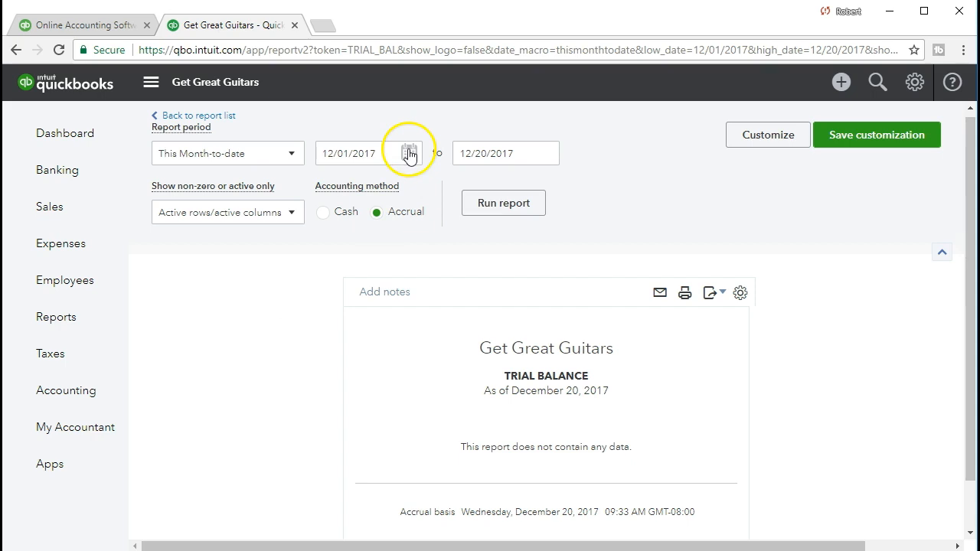
# Step: Run the trial balance with both the start and end dates set to 12/31/2020
pyautogui.moveTo(383, 153); pyautogui.dragTo(309, 170)
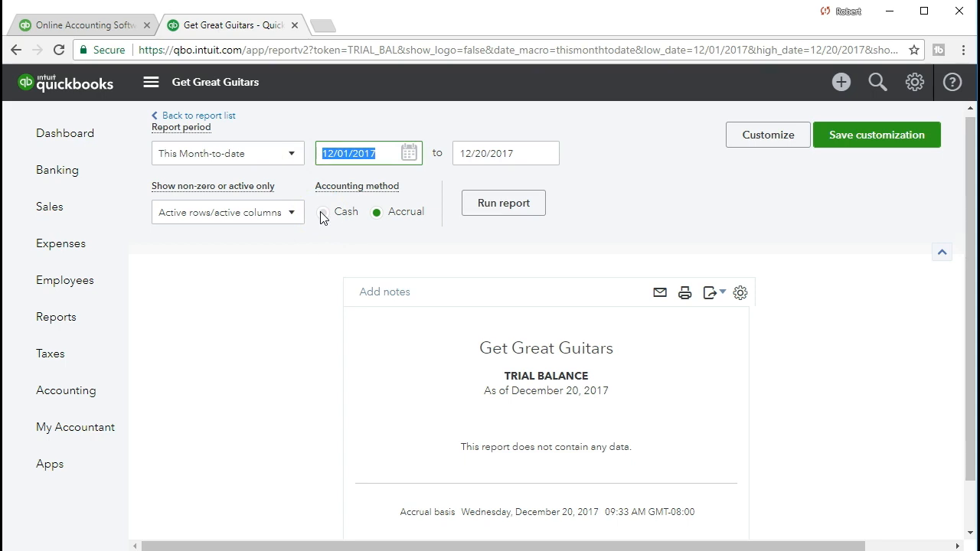
pyautogui.write('12/31/2020')
pyautogui.press('Tab')
pyautogui.write('12/31/2020')
pyautogui.press('Tab')
pyautogui.click(507, 202)
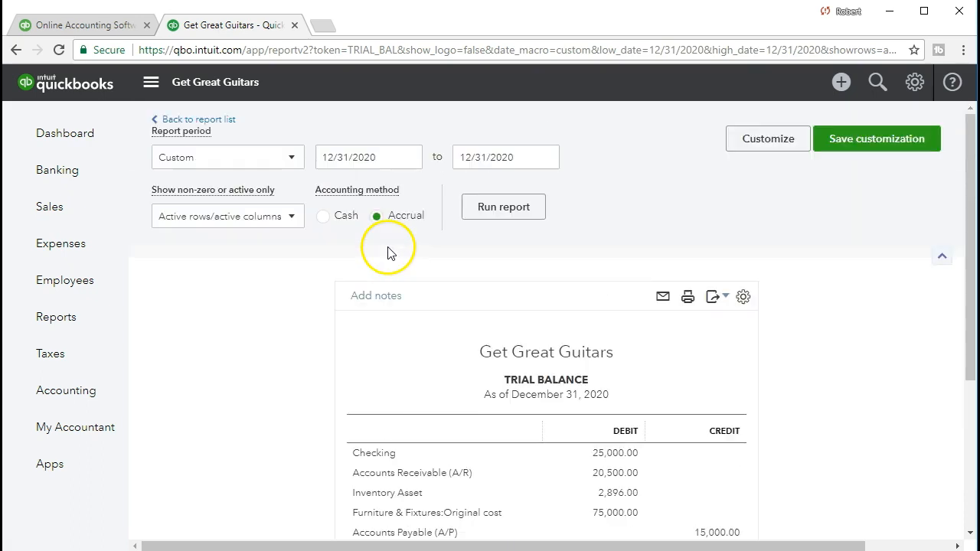
# Step: Examine the debit and credit balances of the asset, liability, equity, sales and expense accounts in the trial balance
pyautogui.click(485, 159)
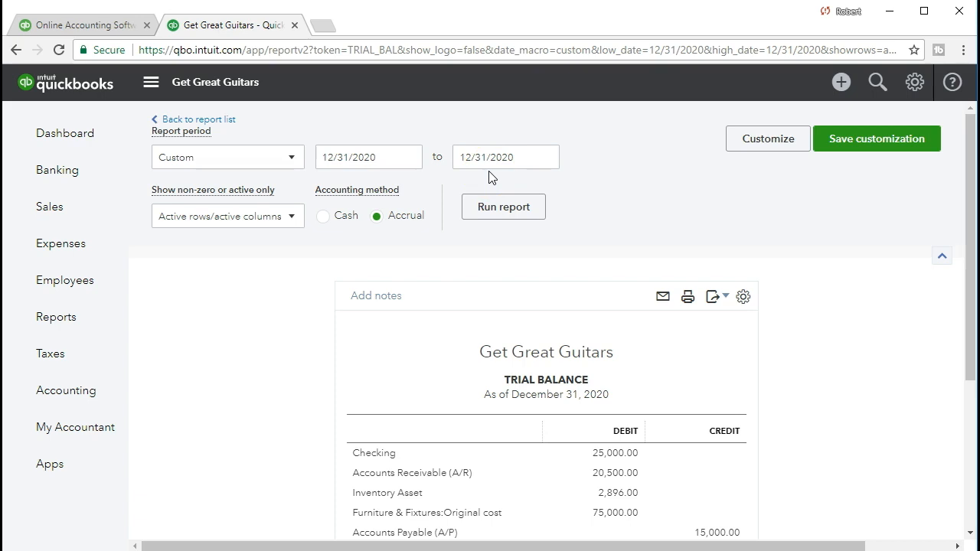
pyautogui.scroll(-3, 490, 176)
pyautogui.click(517, 231)
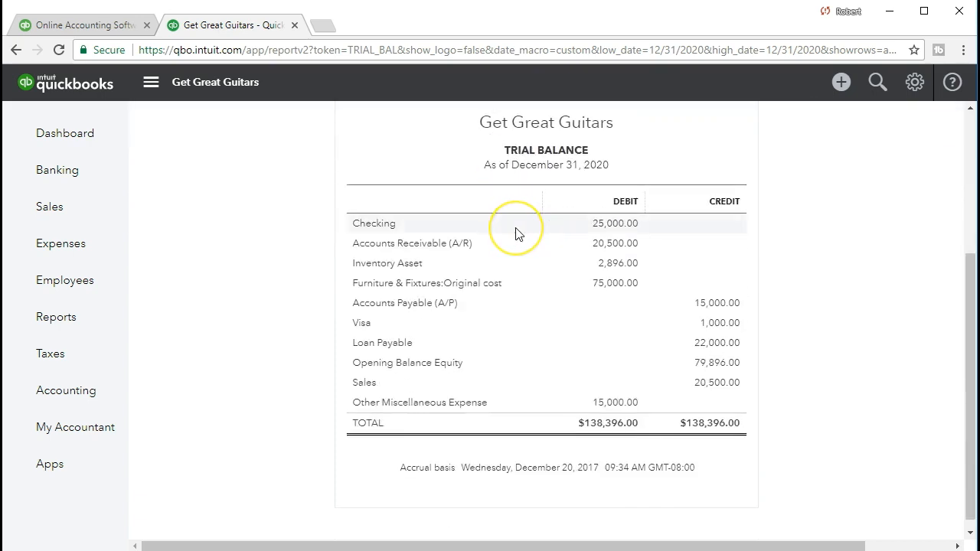
pyautogui.click(437, 231)
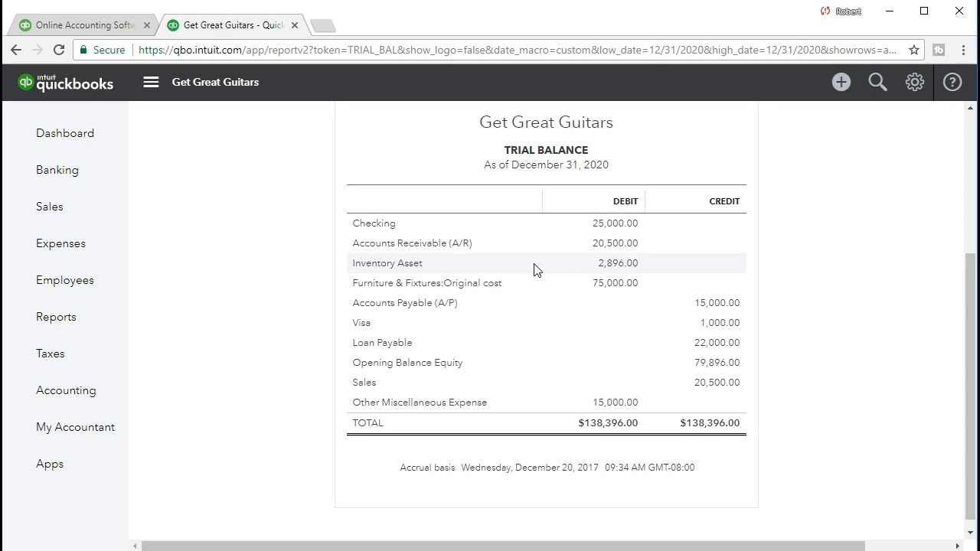
pyautogui.click(567, 266)
pyautogui.click(567, 283)
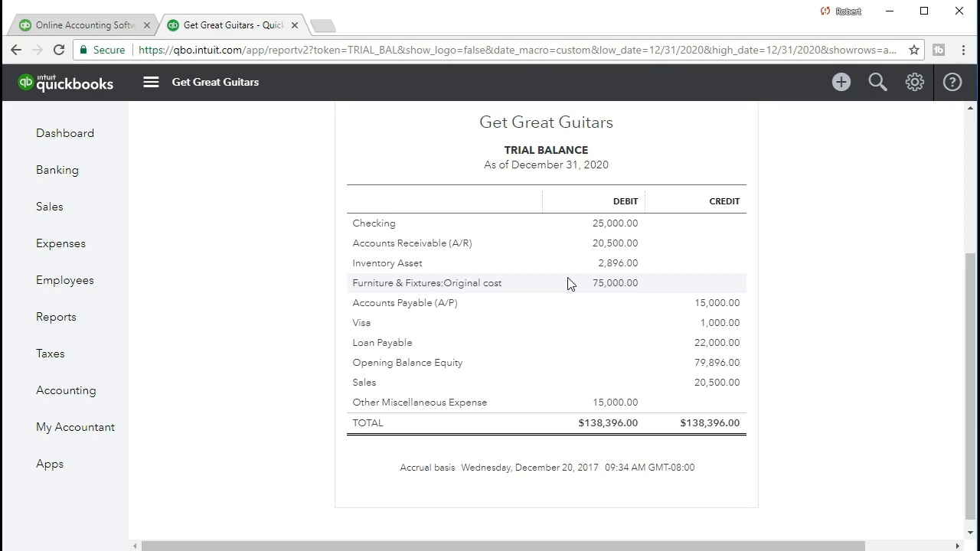
pyautogui.click(559, 302)
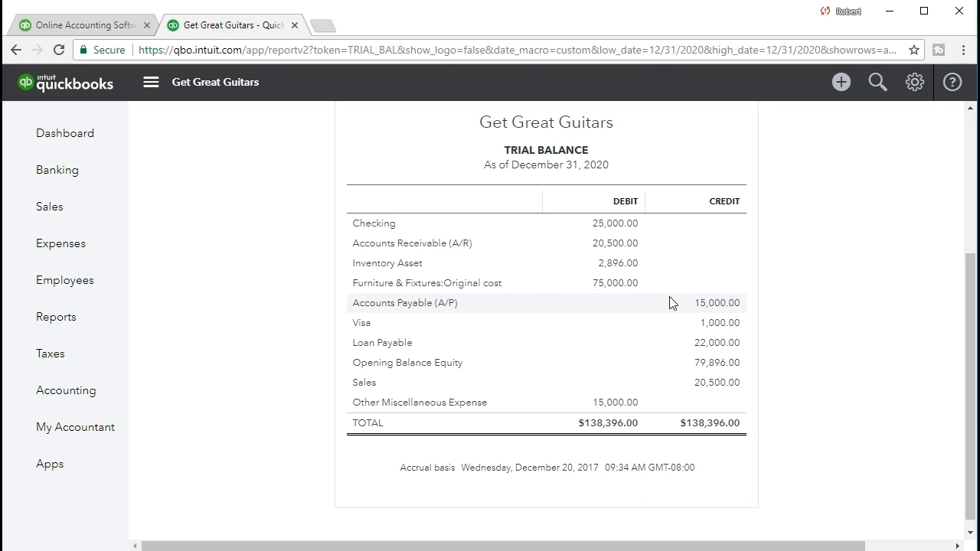
pyautogui.click(676, 328)
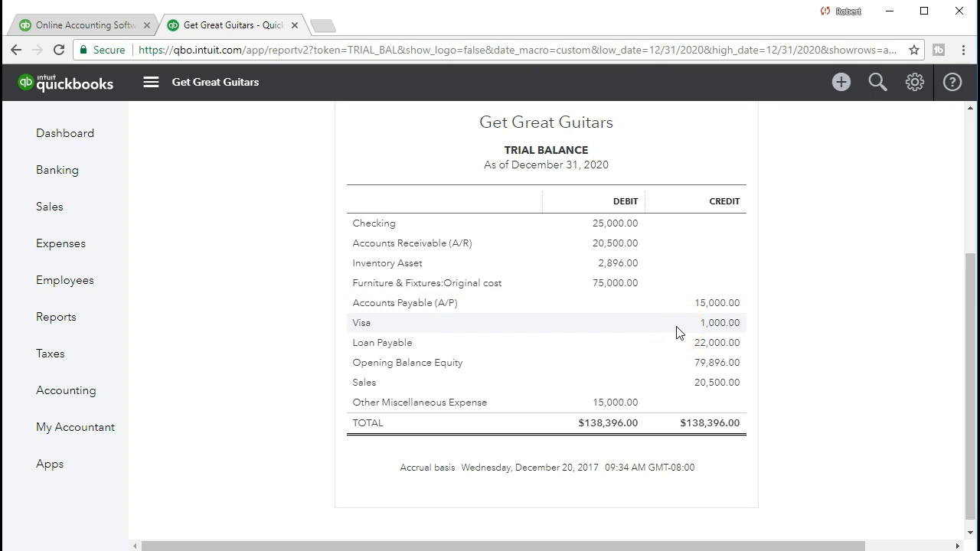
pyautogui.click(675, 349)
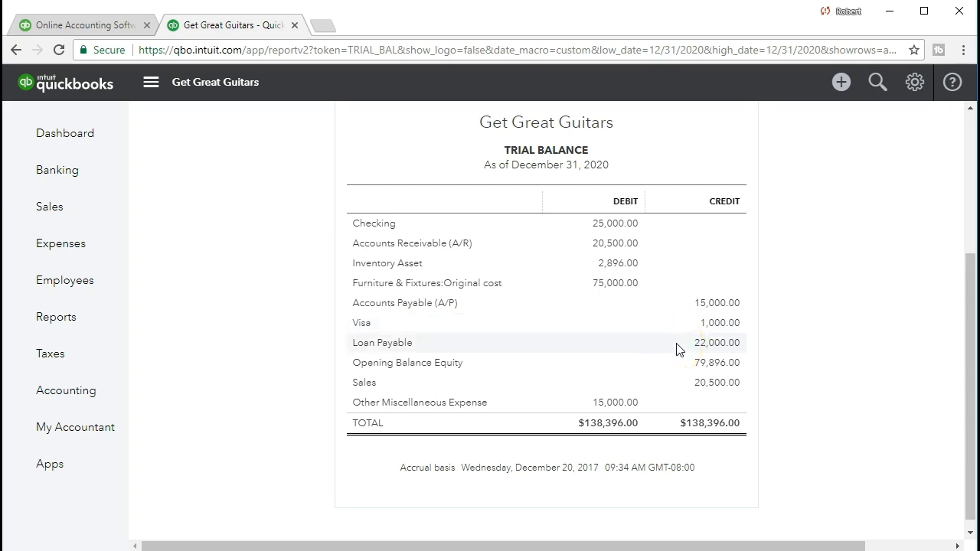
pyautogui.click(678, 368)
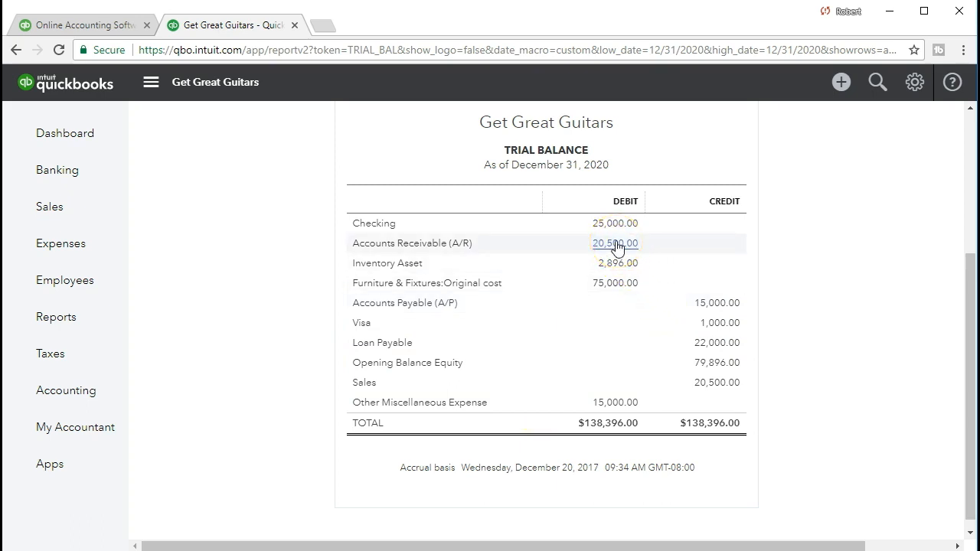
pyautogui.click(580, 246)
pyautogui.click(584, 248)
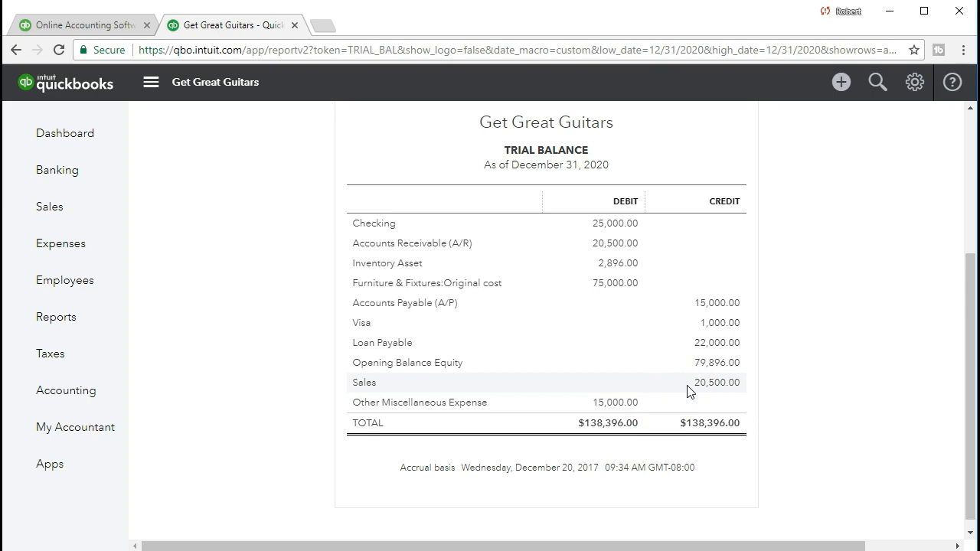
# Step: Rerun the trial balance with both dates set to 01/01/2021 and check the Opening Balance Equity and Retained Earnings lines
pyautogui.scroll(1, 687, 399)
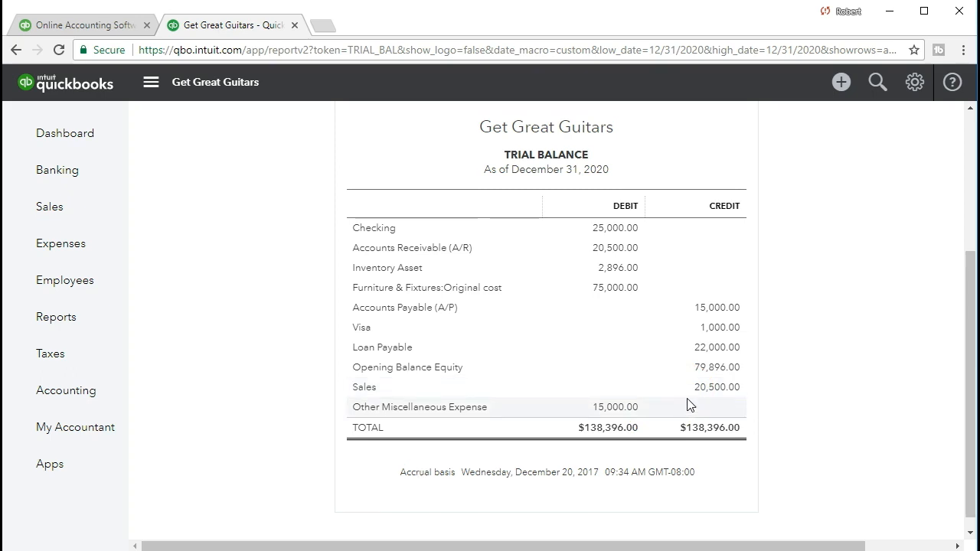
pyautogui.scroll(3, 688, 406)
pyautogui.click(397, 157)
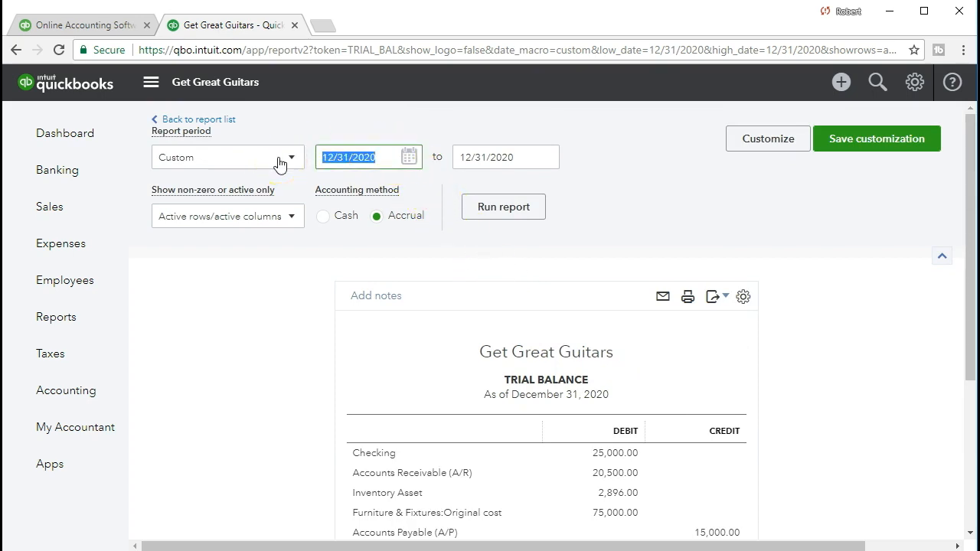
pyautogui.press('+')
pyautogui.press('Tab')
pyautogui.press('+')
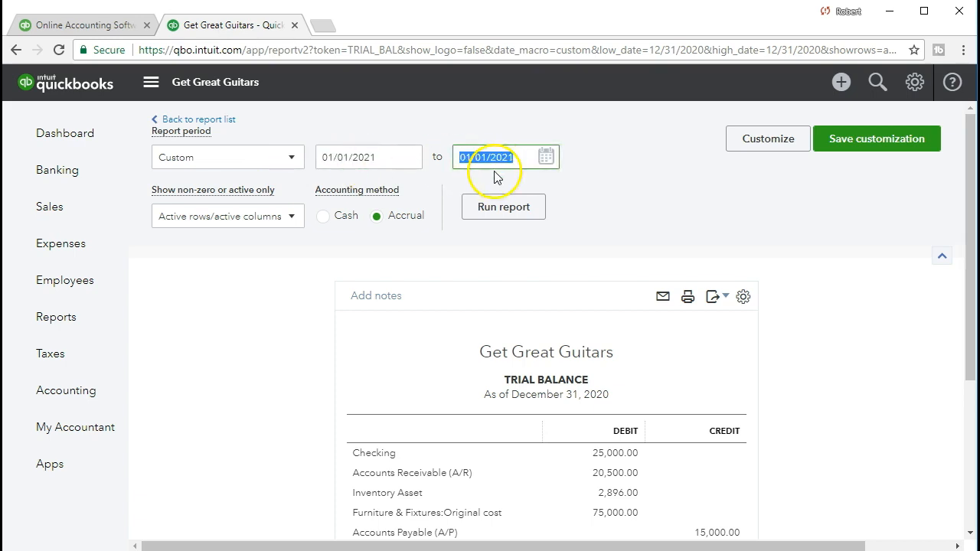
pyautogui.click(604, 182)
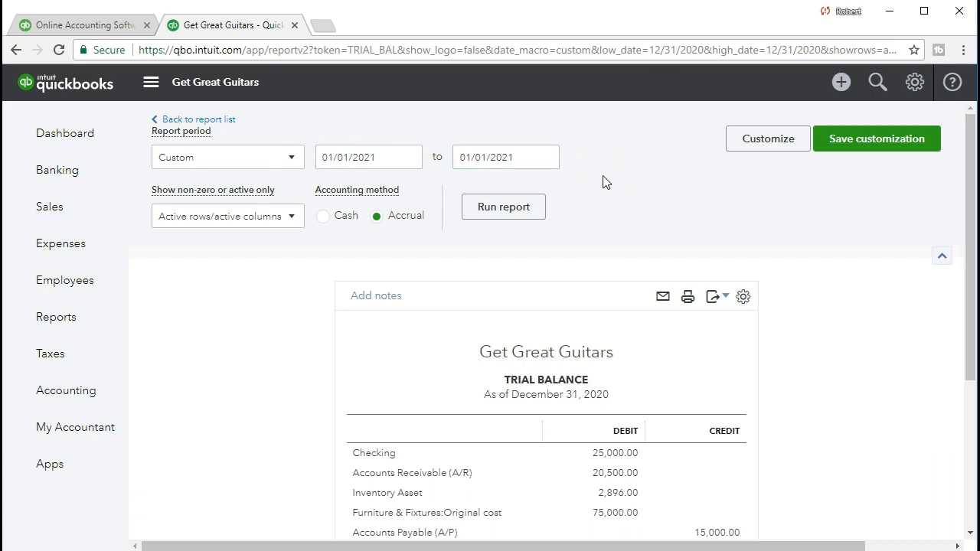
pyautogui.click(522, 215)
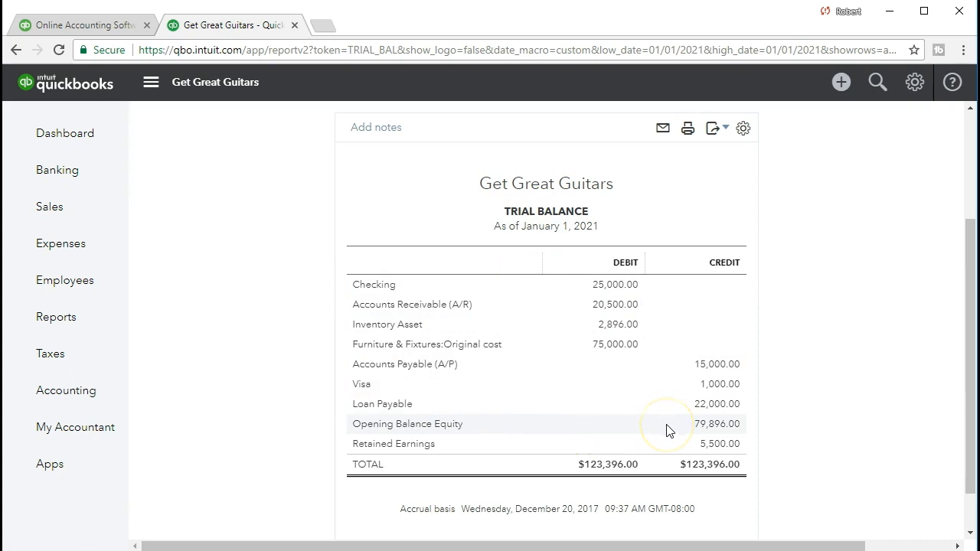
pyautogui.click(668, 446)
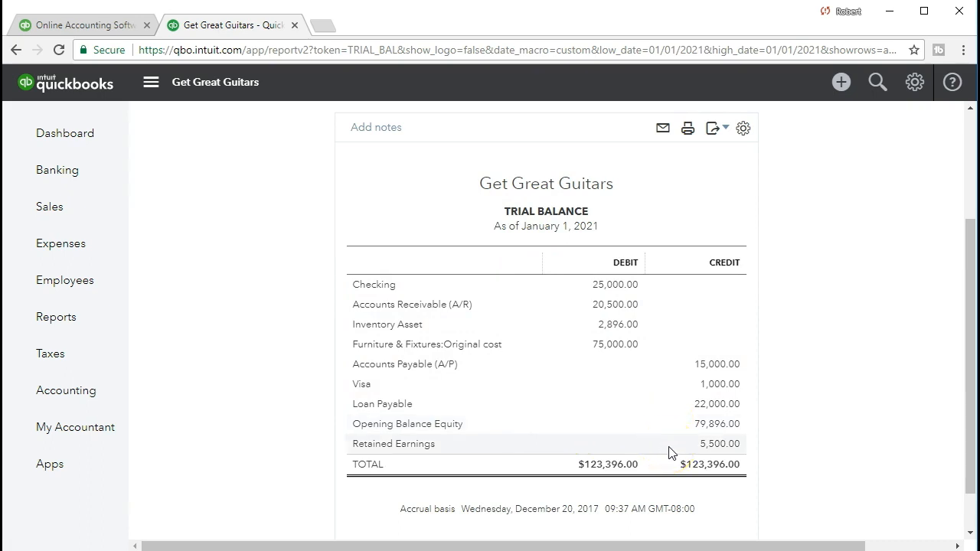
pyautogui.click(686, 452)
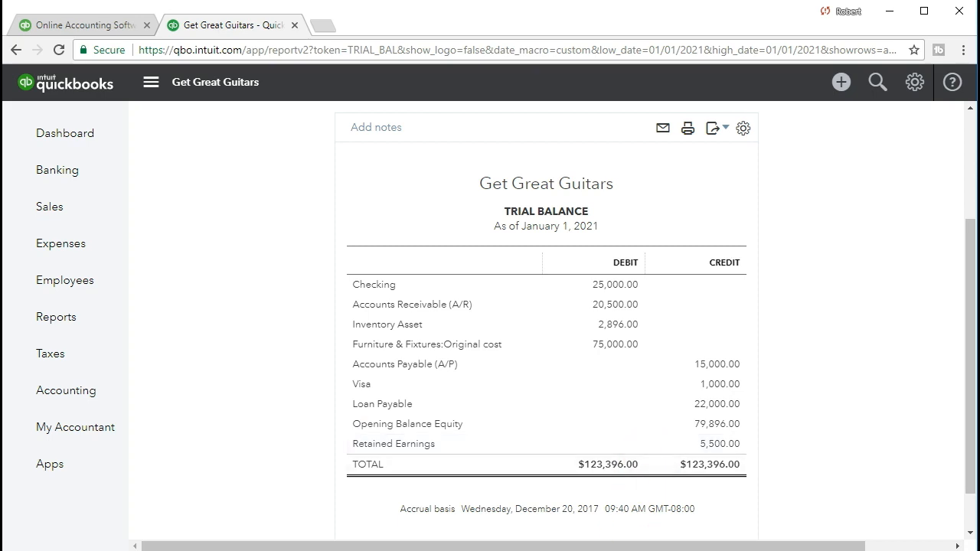
# Step: Open the register of the Opening Balance Equity account from the chart of accounts
pyautogui.click(238, 444)
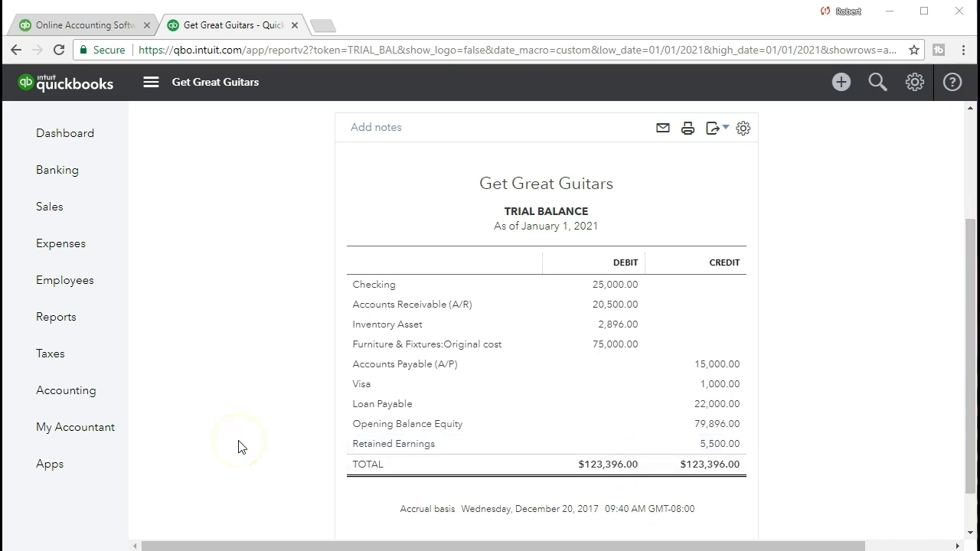
pyautogui.click(104, 404)
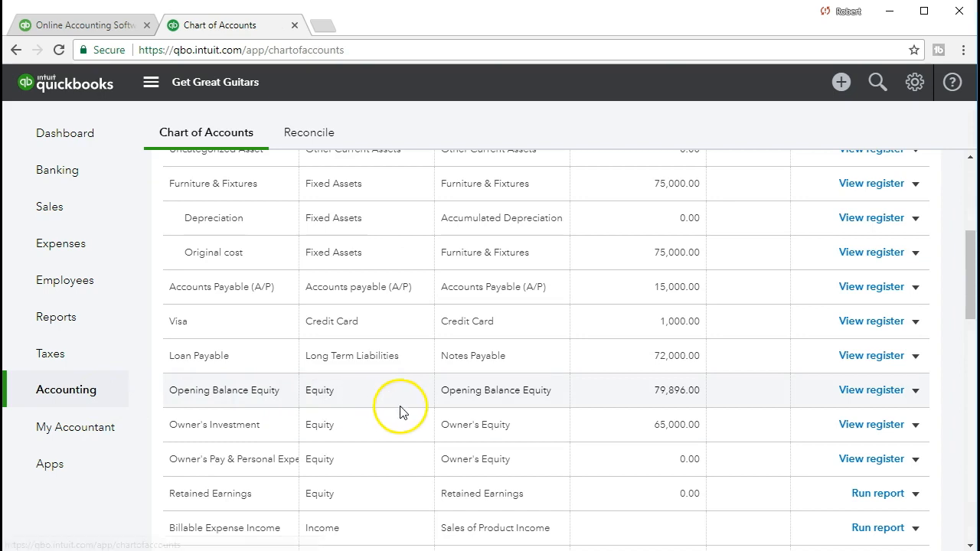
pyautogui.scroll(2, 613, 365)
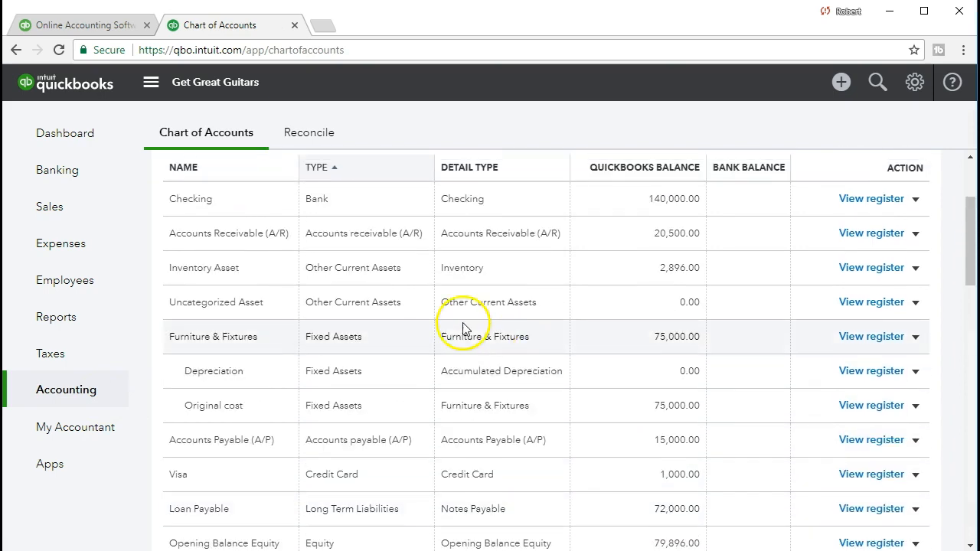
pyautogui.scroll(-2, 439, 315)
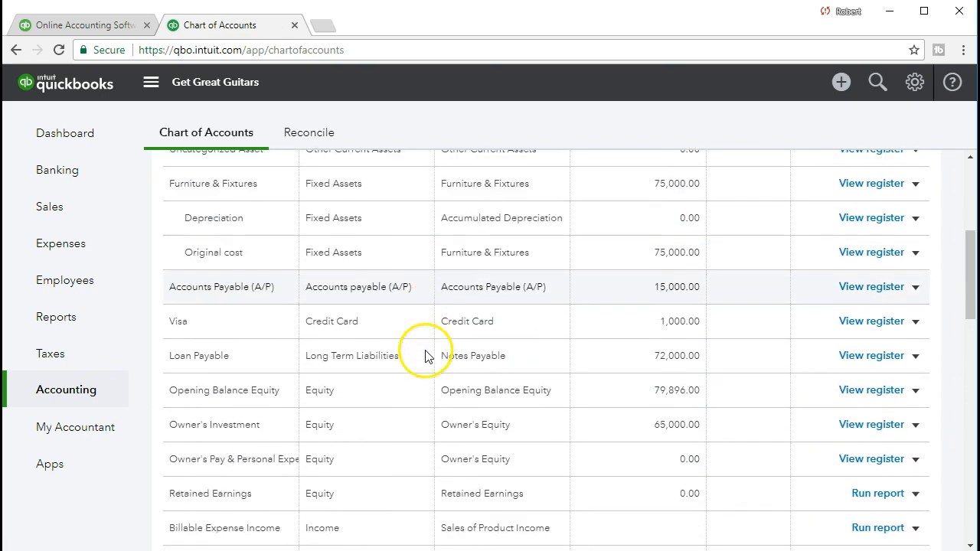
pyautogui.scroll(-1, 427, 357)
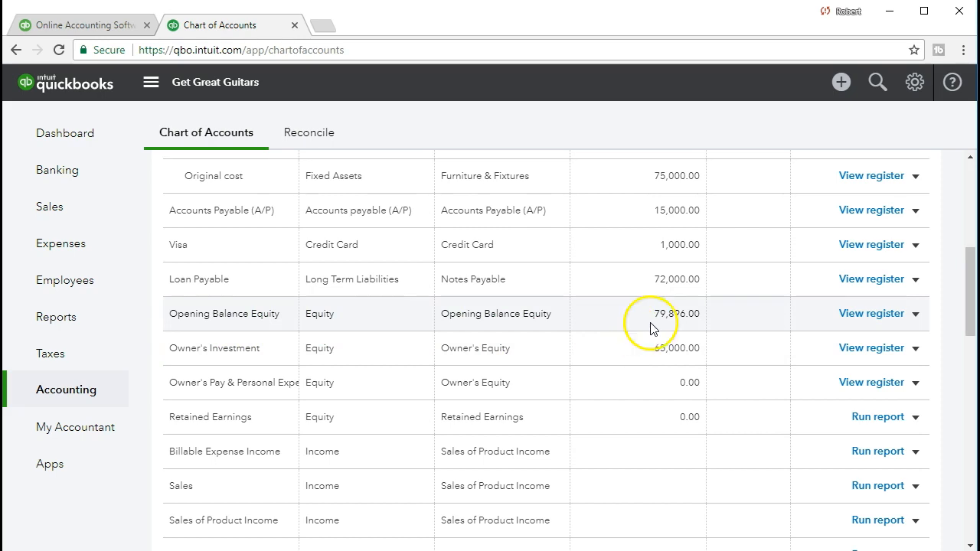
pyautogui.click(847, 315)
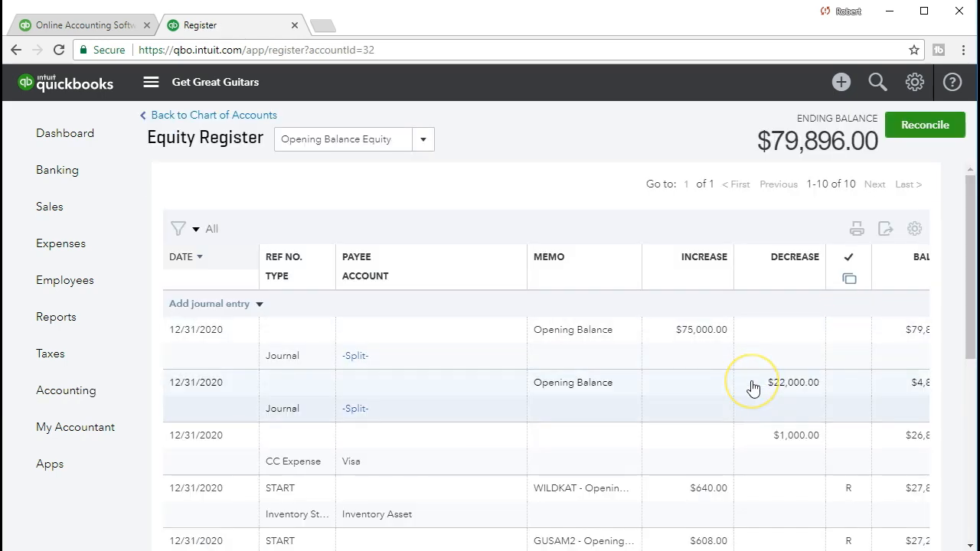
# Step: Examine the increases, decreases and running balances in the Opening Balance Equity register, and look at the entry types available for a new transaction
pyautogui.scroll(-5, 752, 388)
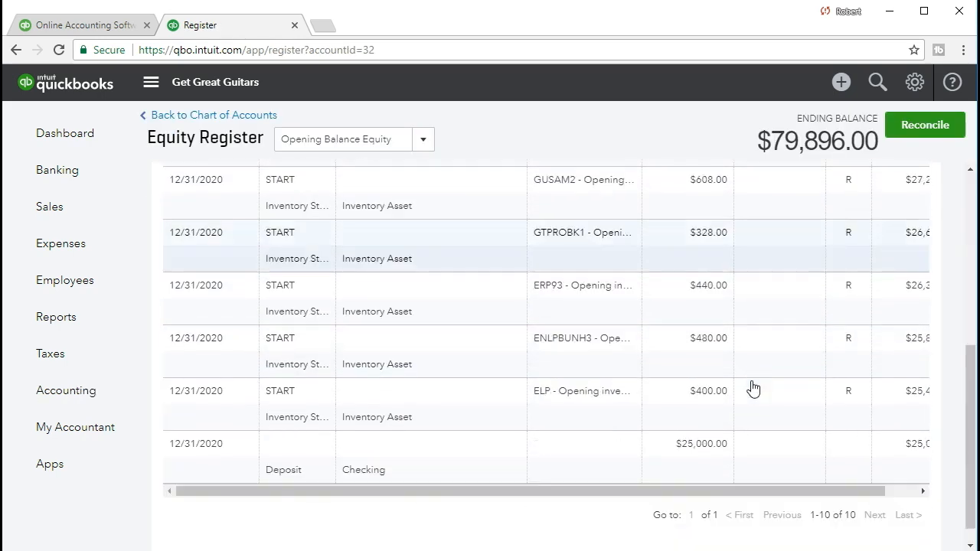
pyautogui.moveTo(777, 467); pyautogui.dragTo(831, 466)
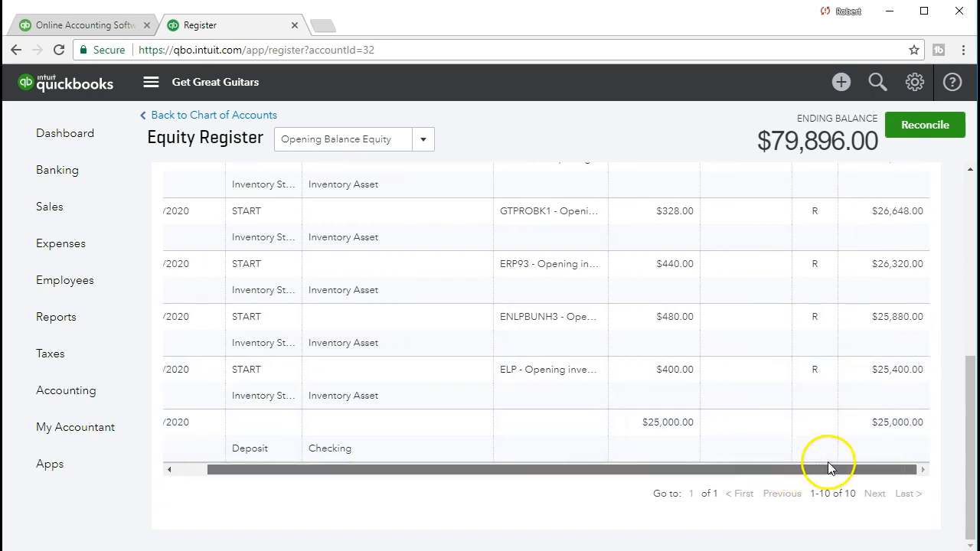
pyautogui.scroll(5, 853, 440)
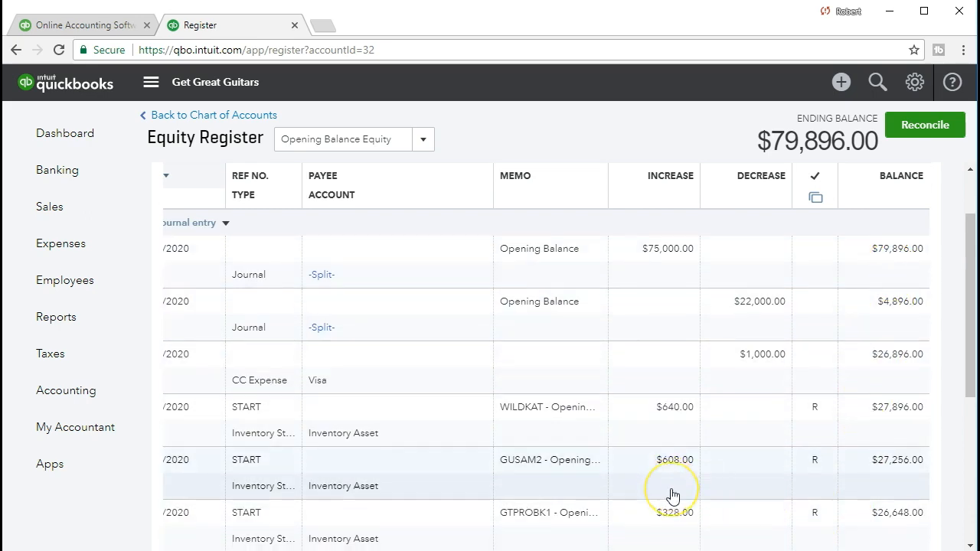
pyautogui.scroll(-5, 671, 494)
pyautogui.moveTo(667, 470); pyautogui.dragTo(584, 476)
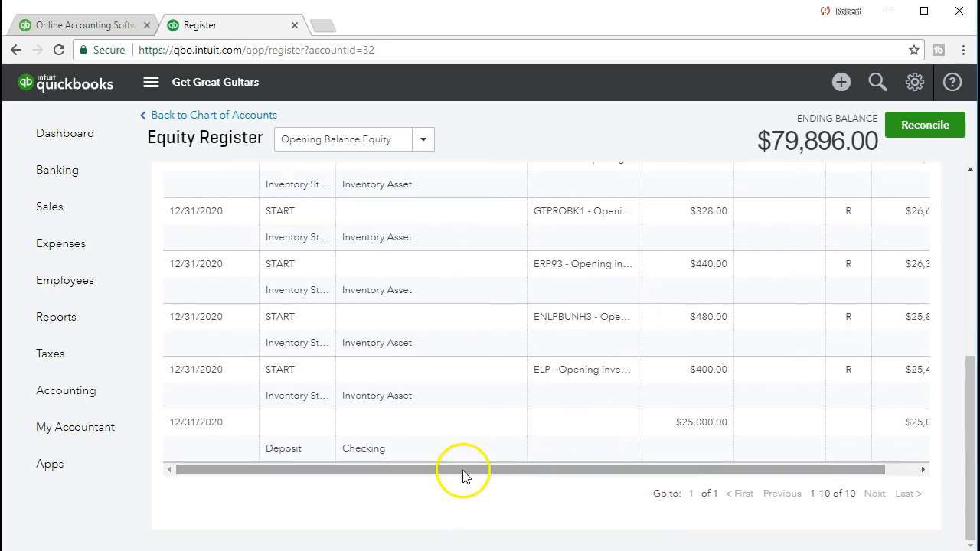
pyautogui.scroll(5, 462, 475)
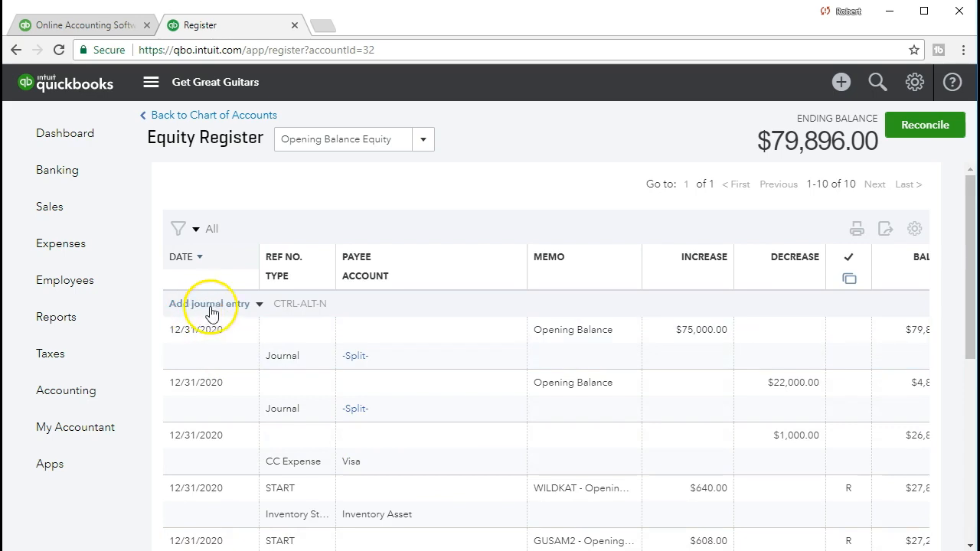
pyautogui.click(259, 306)
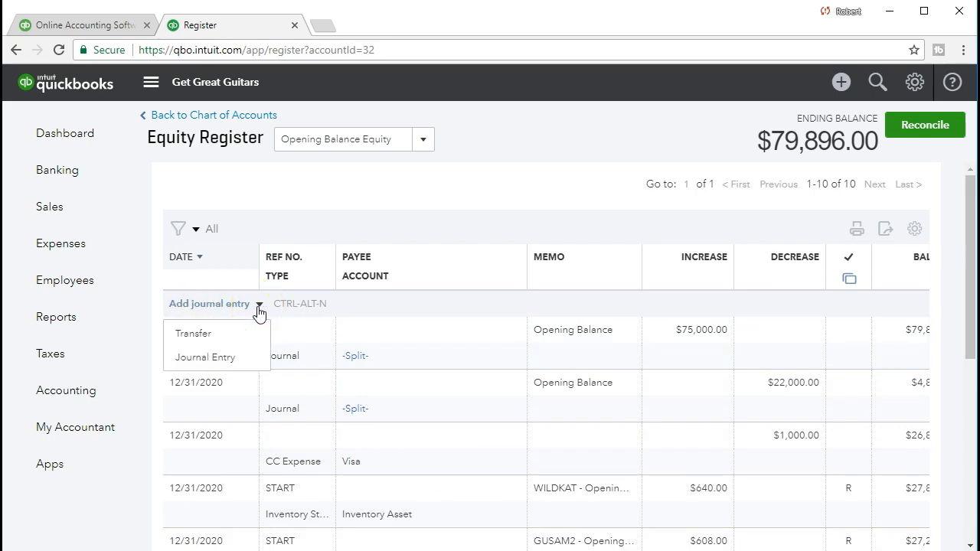
pyautogui.click(260, 307)
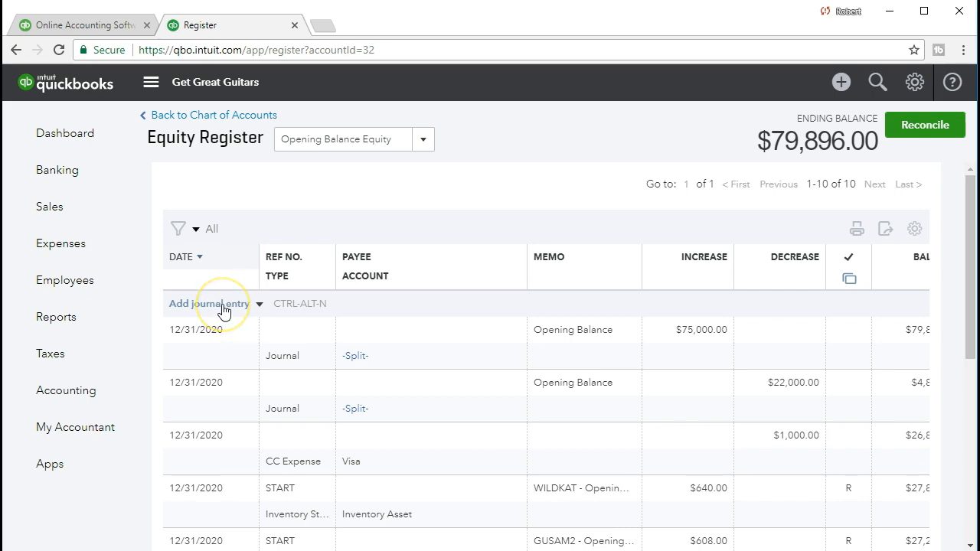
# Step: Start a journal entry in the register dated 01/01/2021 with the memo "Adjust Beginning Balance"
pyautogui.click(223, 309)
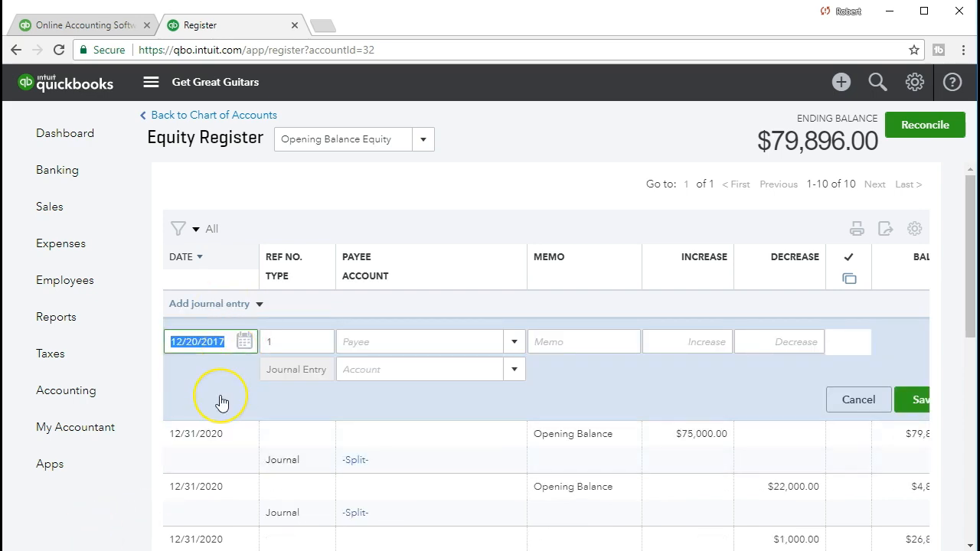
pyautogui.write('010121')
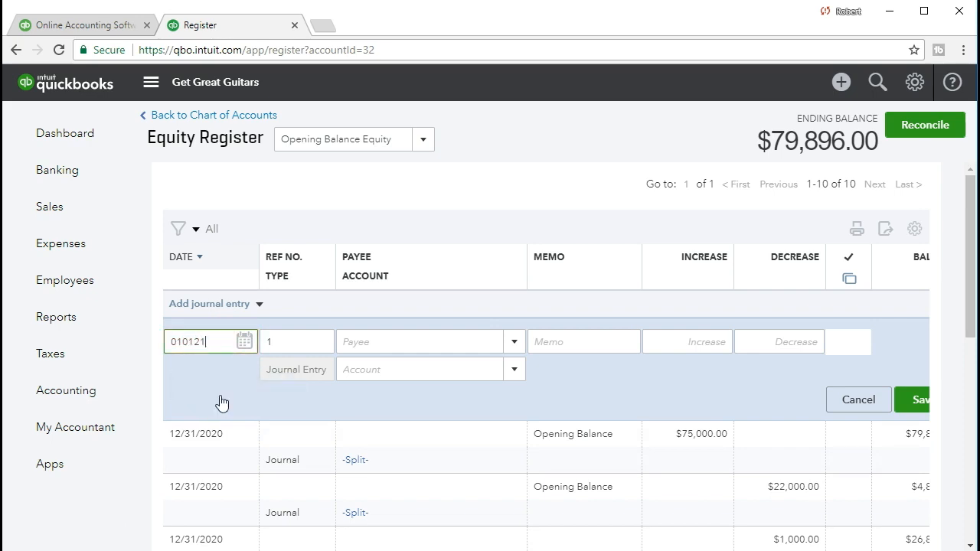
pyautogui.press('Tab')
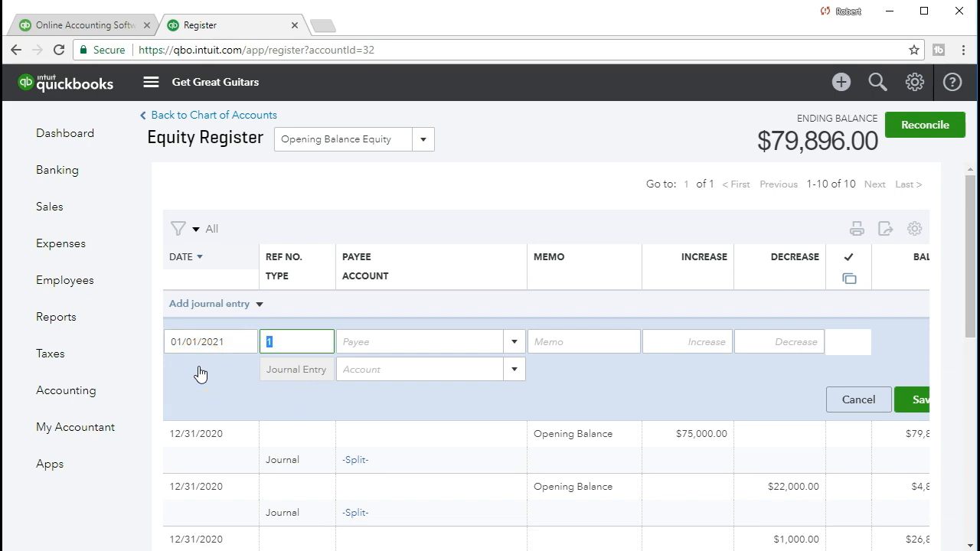
pyautogui.click(219, 368)
pyautogui.press('Tab')
pyautogui.press('Tab')
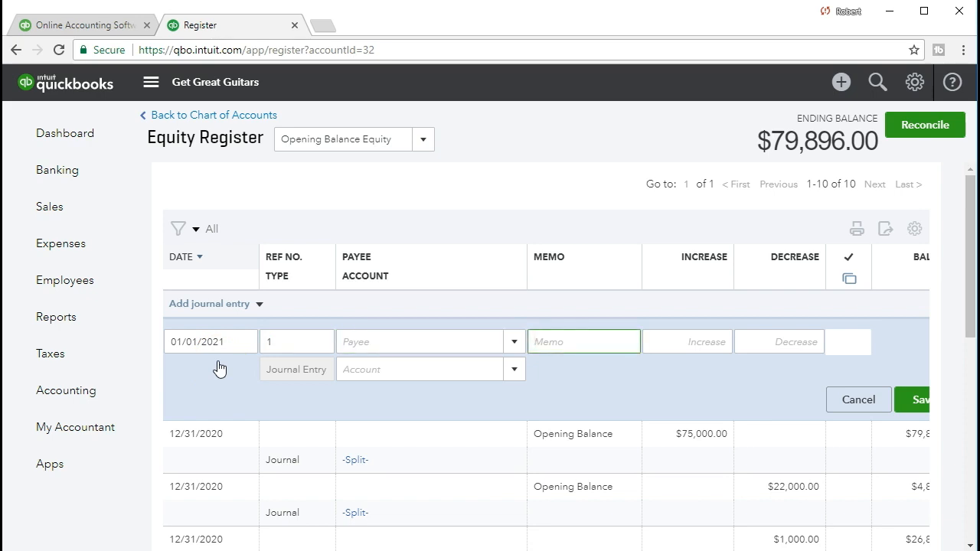
pyautogui.write('Adjust Begi')
pyautogui.write('nning Balance')
# Step: Enter a decrease of 79,896.00 against the Retained Earnings account and save the journal entry
pyautogui.press('Tab')
pyautogui.press('Tab')
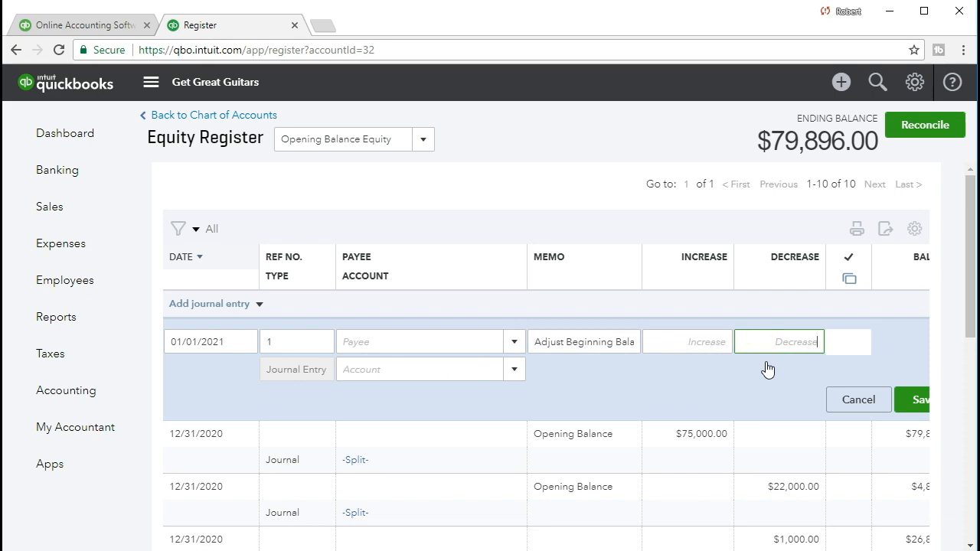
pyautogui.write('79896')
pyautogui.press('Tab')
pyautogui.press('Tab')
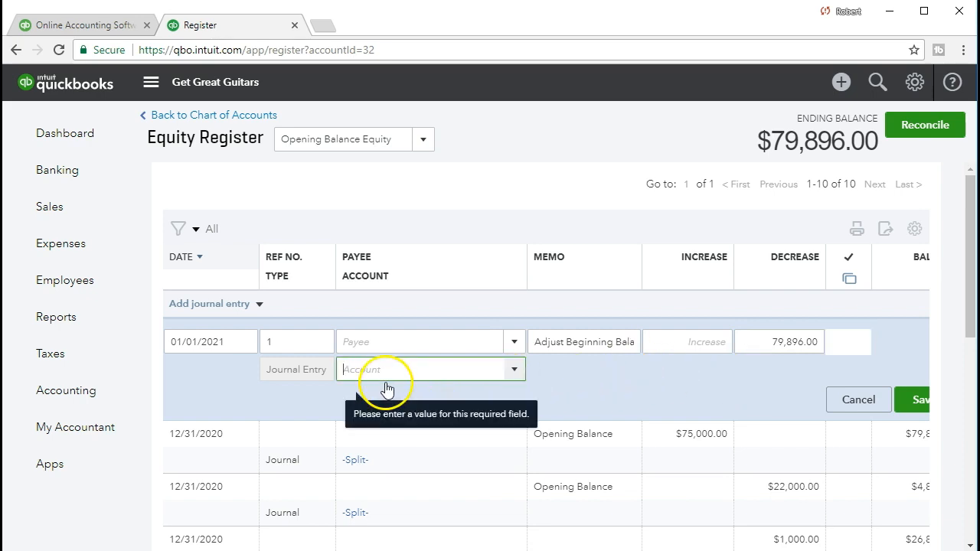
pyautogui.write('Retained Earnings')
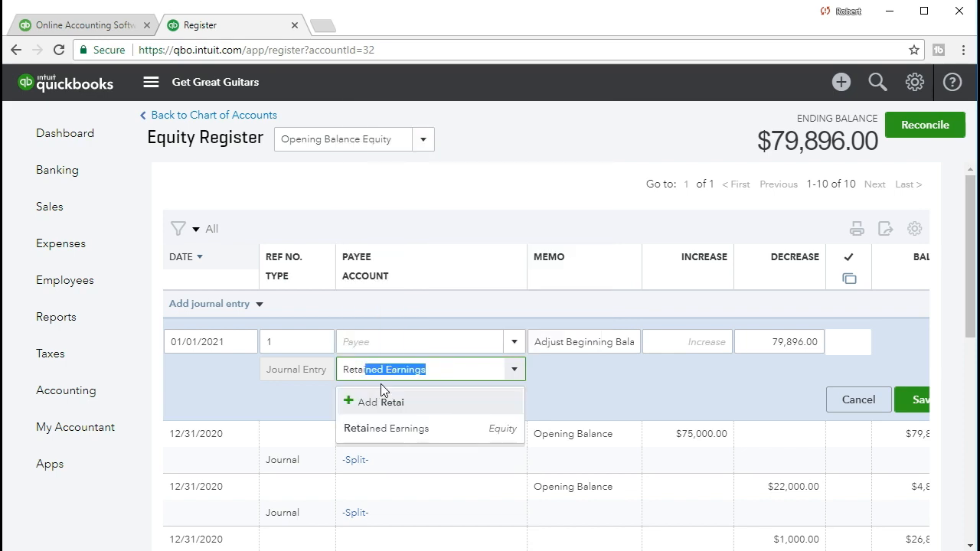
pyautogui.click(381, 430)
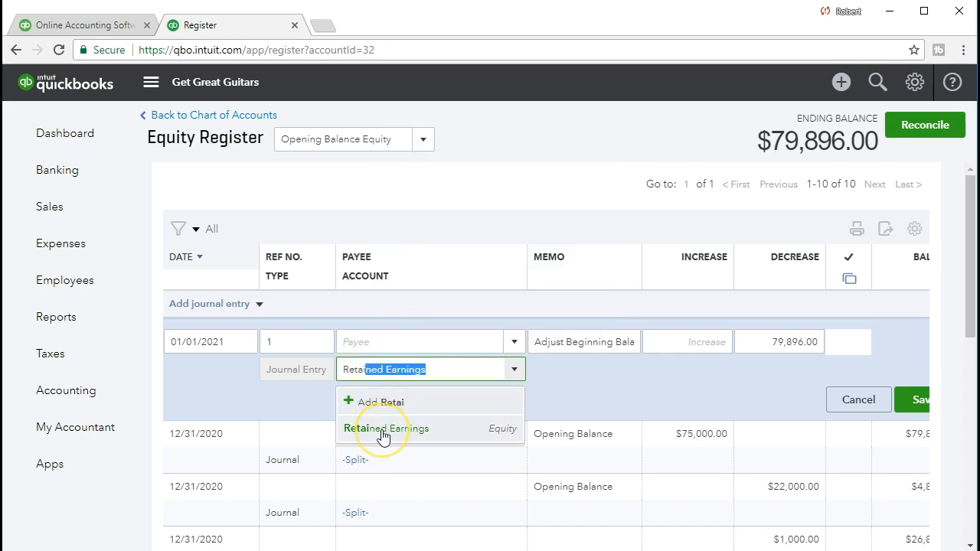
pyautogui.click(582, 402)
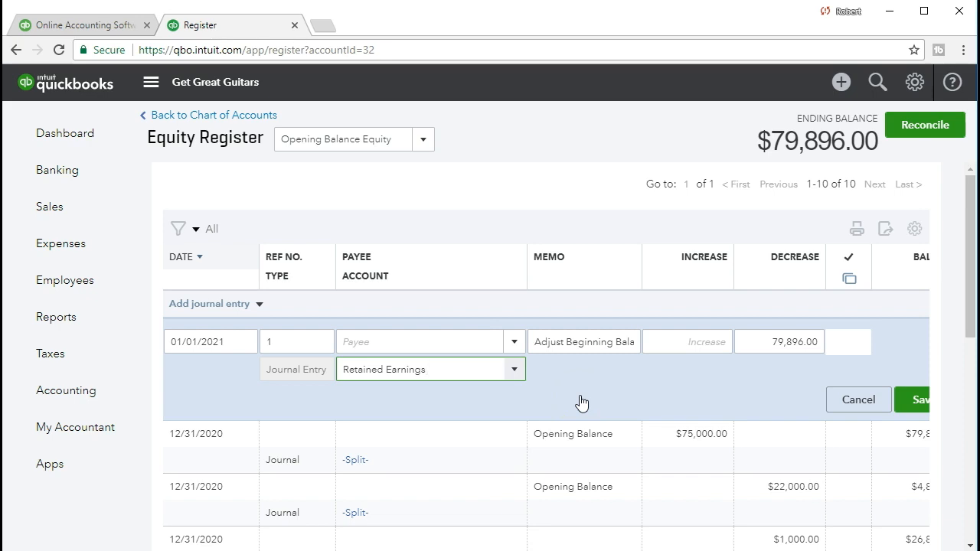
pyautogui.click(920, 412)
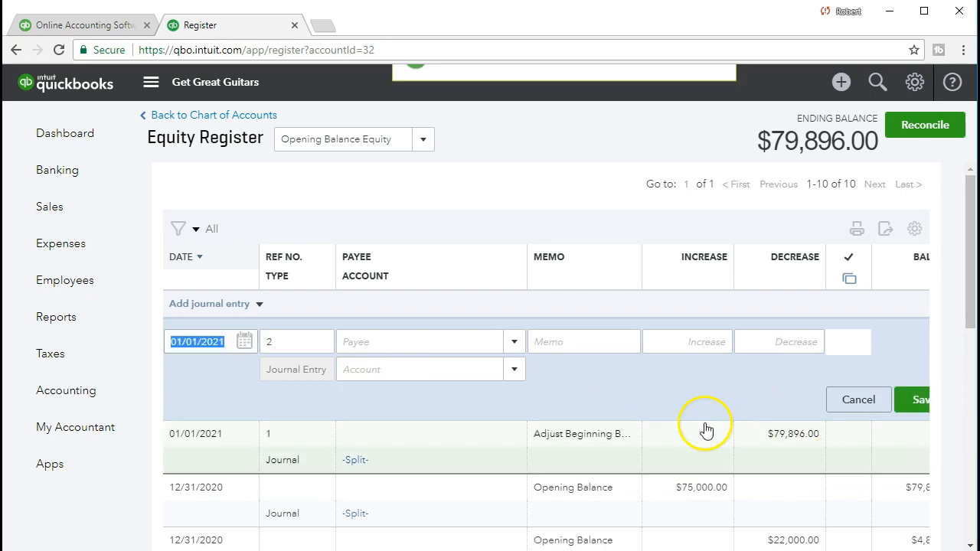
# Step: Check the running balance of the Opening Balance Equity account beside the saved adjusting entry
pyautogui.scroll(-10, 684, 428)
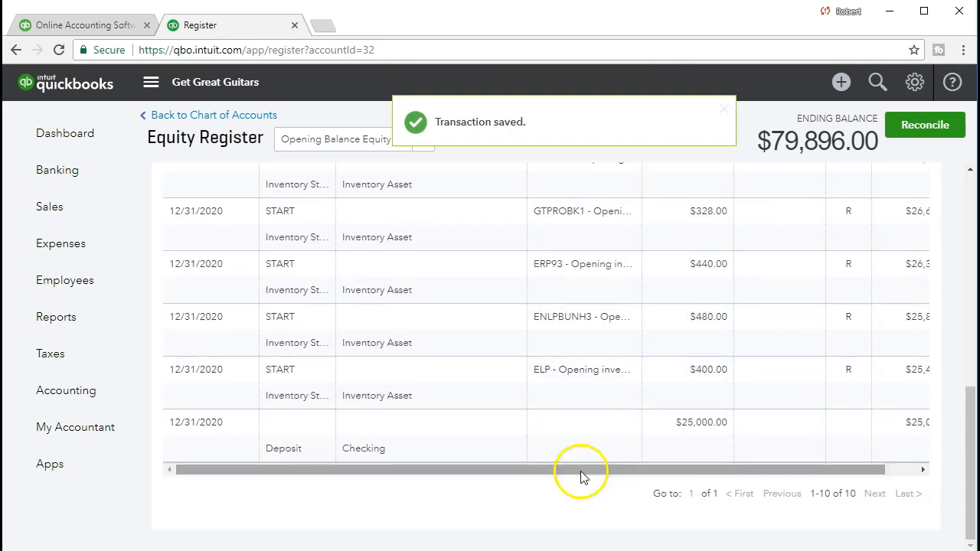
pyautogui.moveTo(505, 476); pyautogui.dragTo(649, 469)
pyautogui.scroll(5, 707, 444)
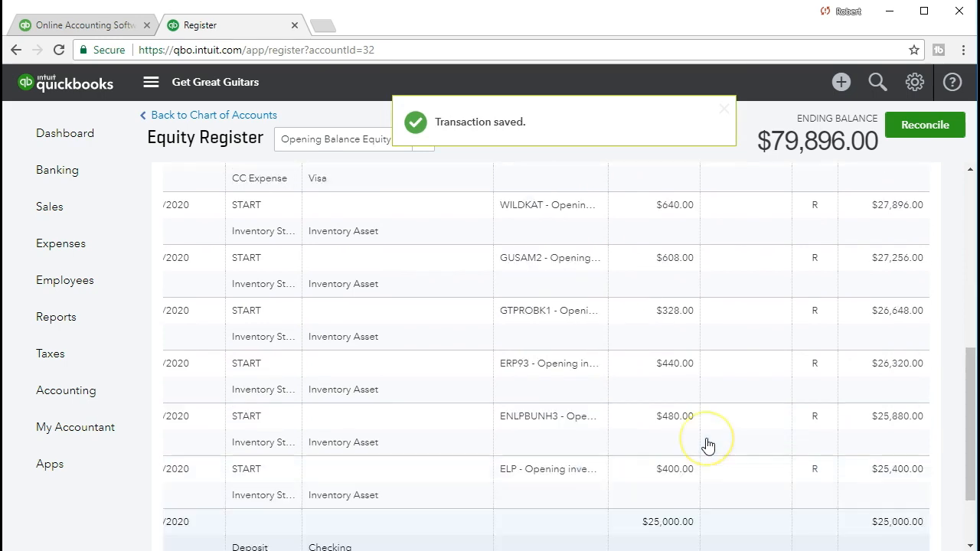
pyautogui.scroll(1, 706, 444)
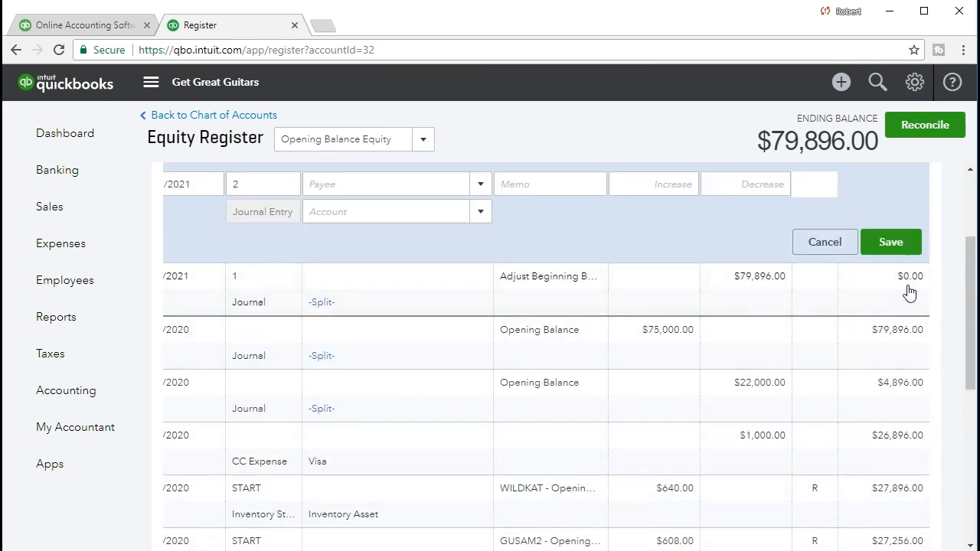
# Step: Find and open the Trial Balance report from the reports page
pyautogui.click(73, 327)
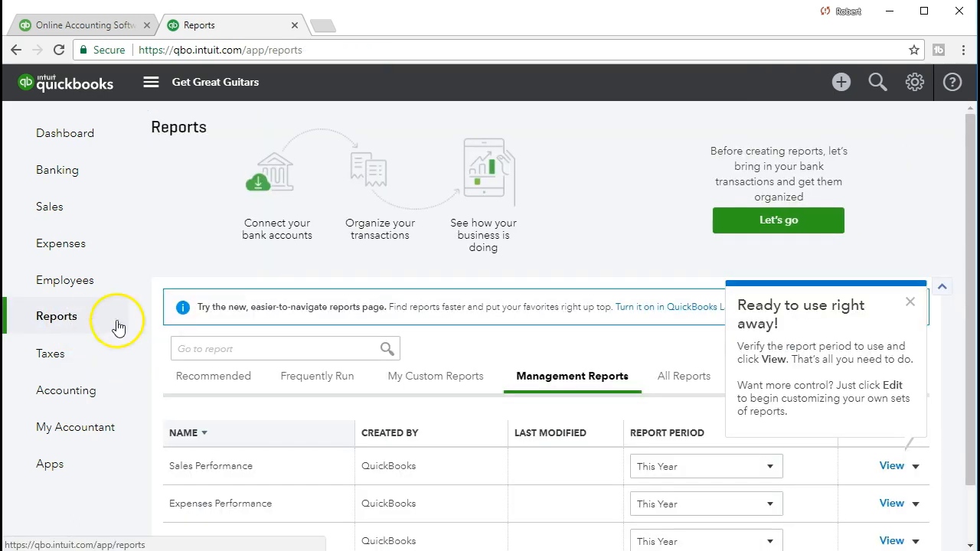
pyautogui.click(276, 348)
pyautogui.write('Trial')
pyautogui.press('Down')
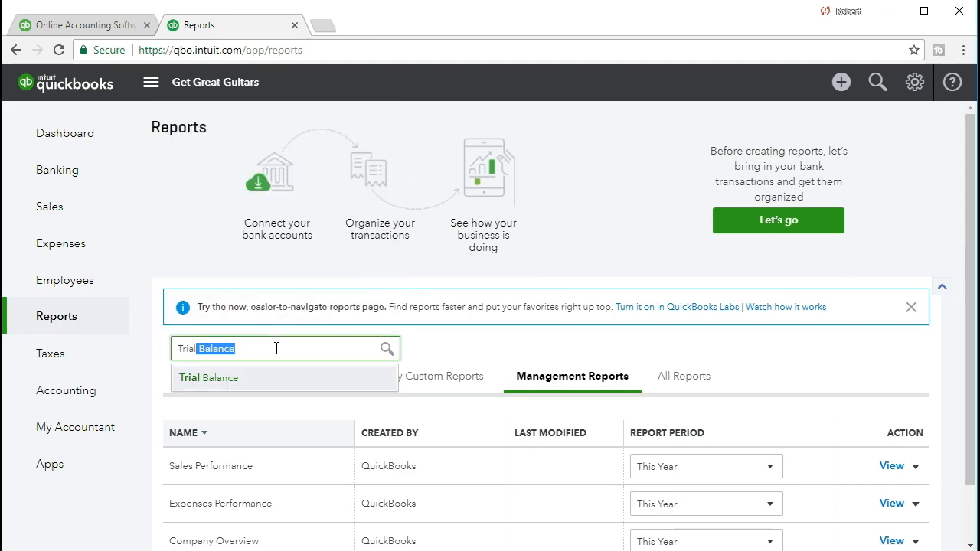
pyautogui.click(238, 384)
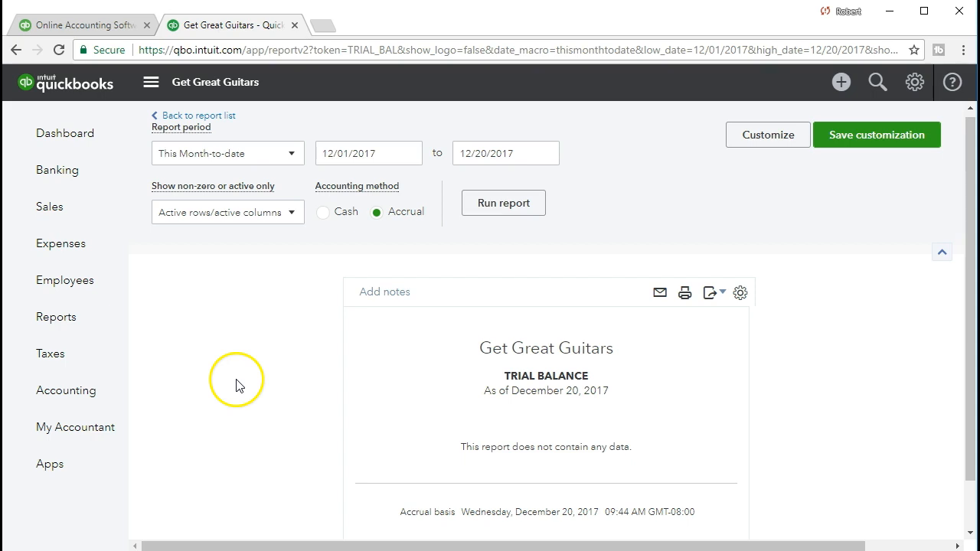
# Step: Run the trial balance with both the start and end dates set to 01/01/2021
pyautogui.click(394, 156)
pyautogui.write('010121')
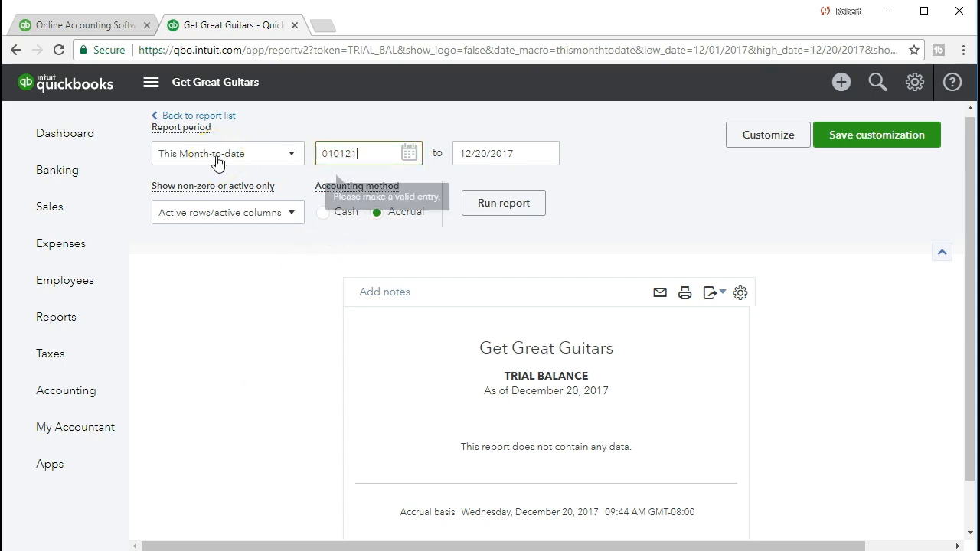
pyautogui.press('Tab')
pyautogui.write('010121')
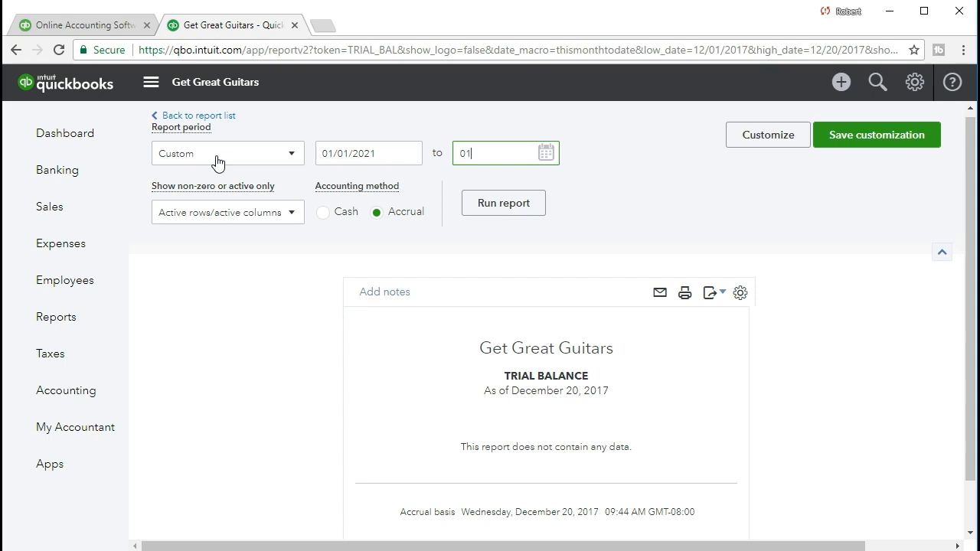
pyautogui.press('Tab')
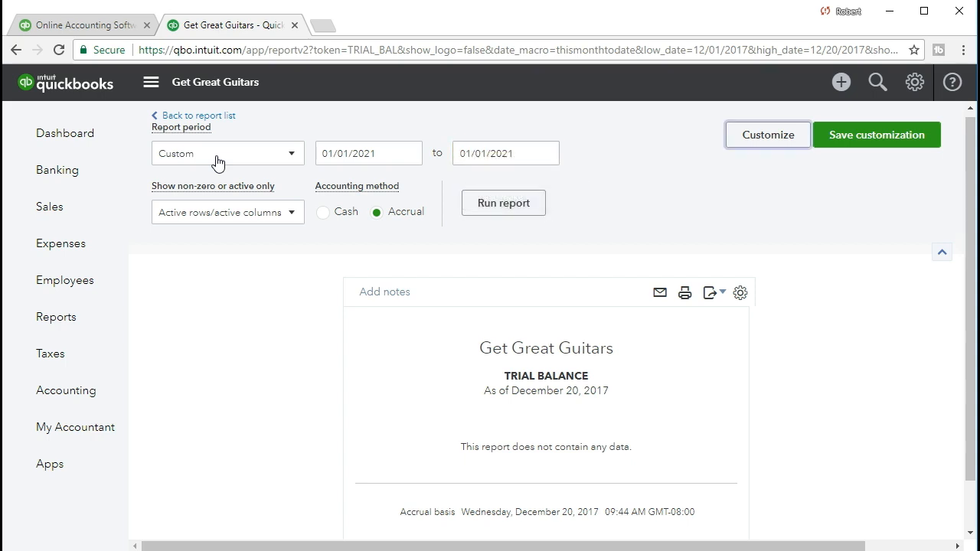
pyautogui.click(489, 209)
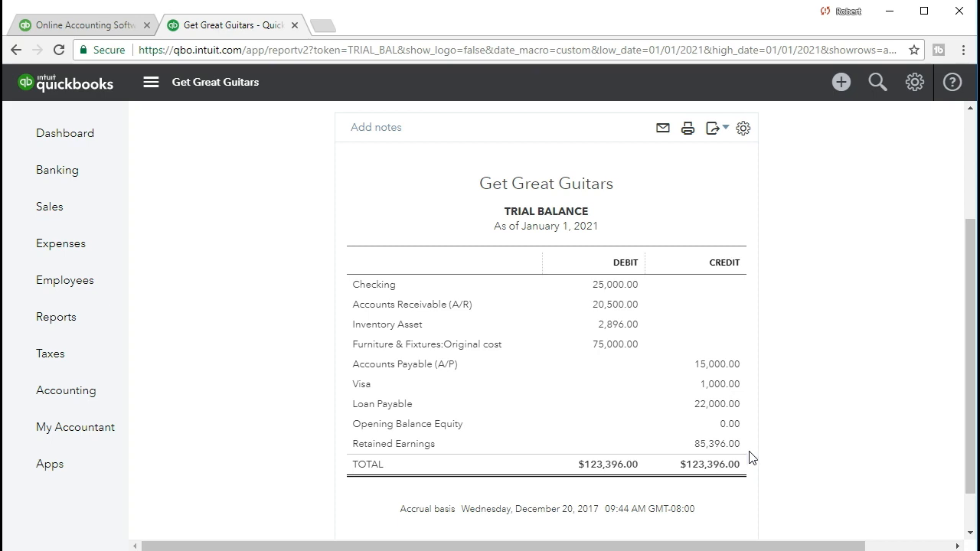
# Step: Export the trial balance to Excel and open the downloaded workbook with editing enabled
pyautogui.click(715, 135)
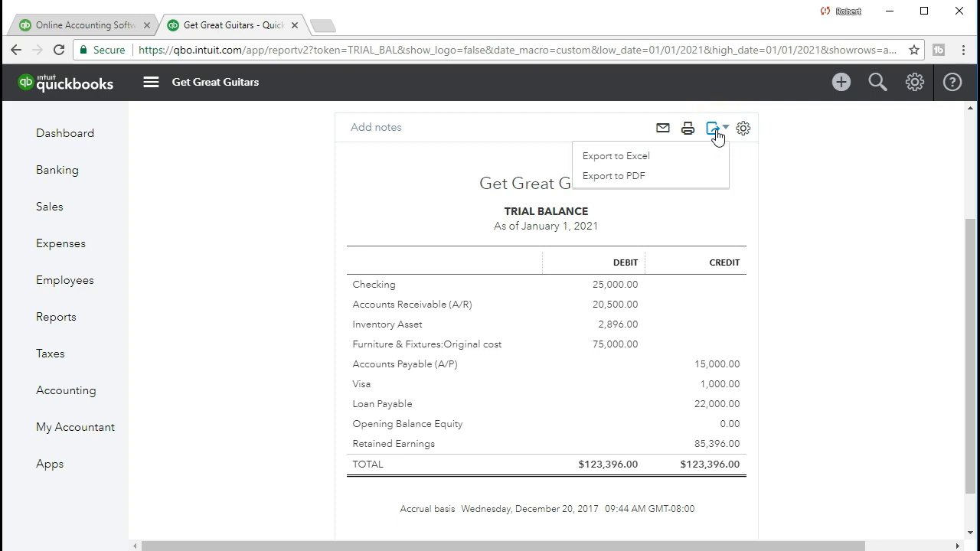
pyautogui.click(695, 156)
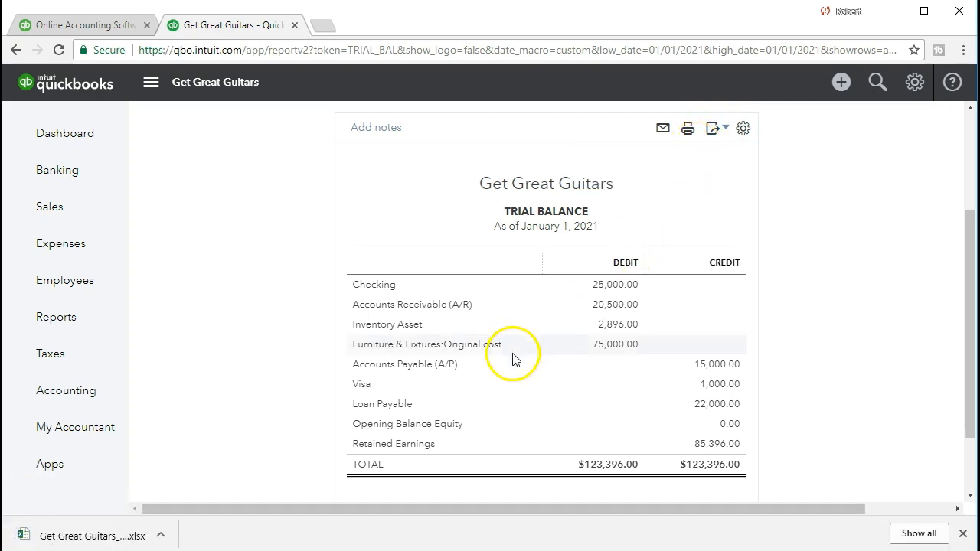
pyautogui.click(93, 535)
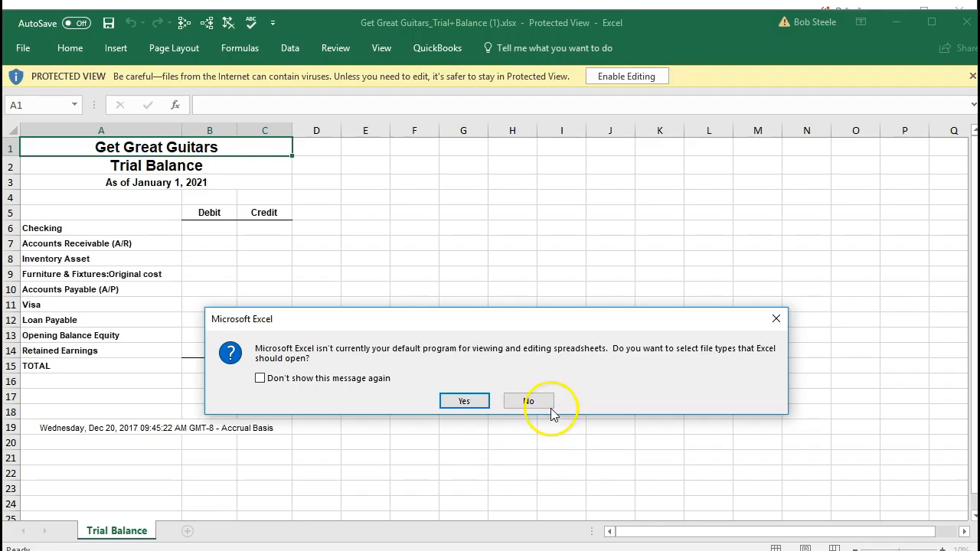
pyautogui.click(775, 321)
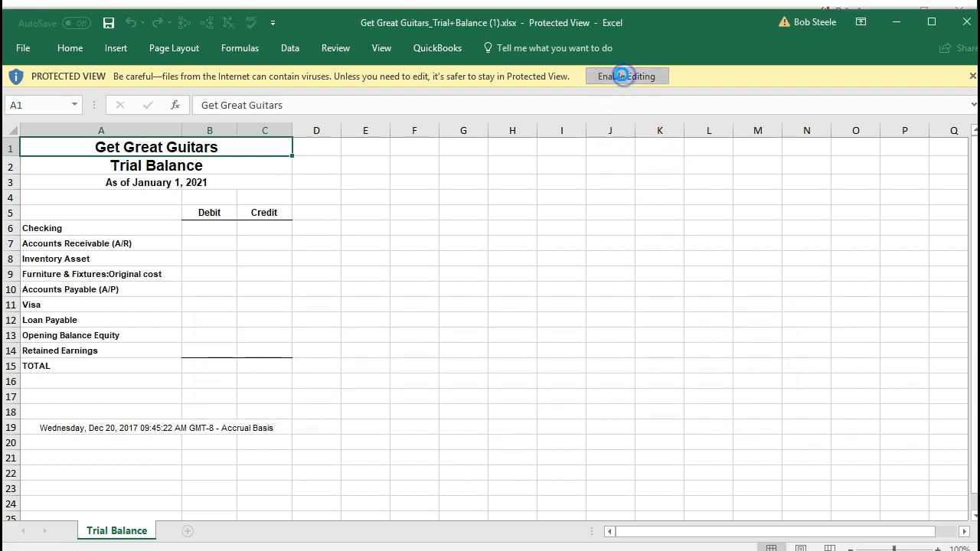
pyautogui.click(623, 76)
pyautogui.doubleClick(655, 34)
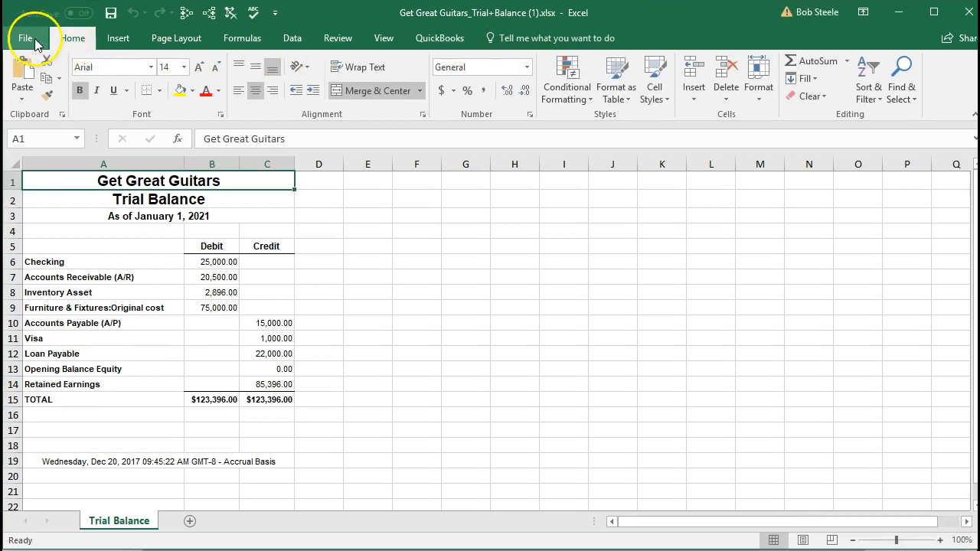
# Step: Save a copy of the trial balance workbook in the Excel Docs 6 folder as Get Great Guitars_Trial+Balance (1).xlsx
pyautogui.click(29, 37)
pyautogui.click(46, 196)
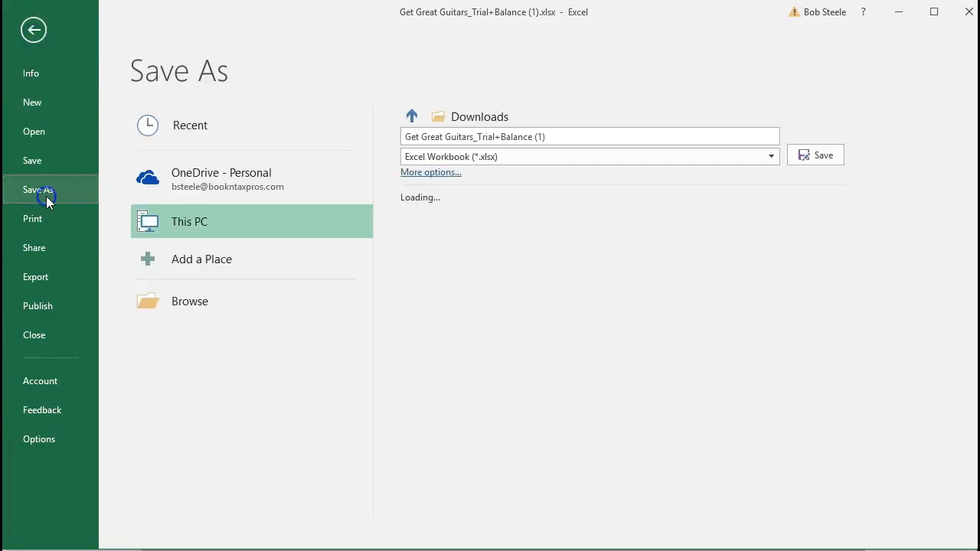
pyautogui.click(171, 297)
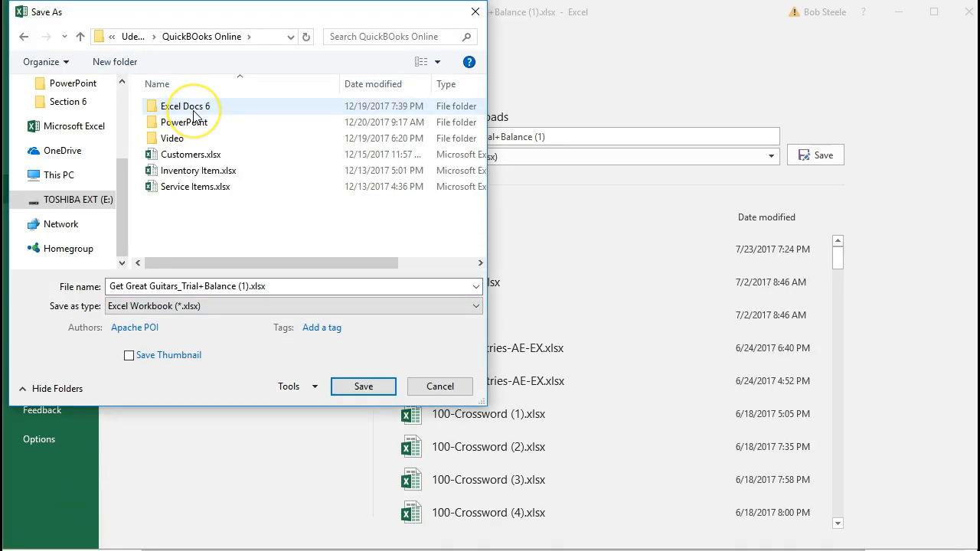
pyautogui.doubleClick(192, 105)
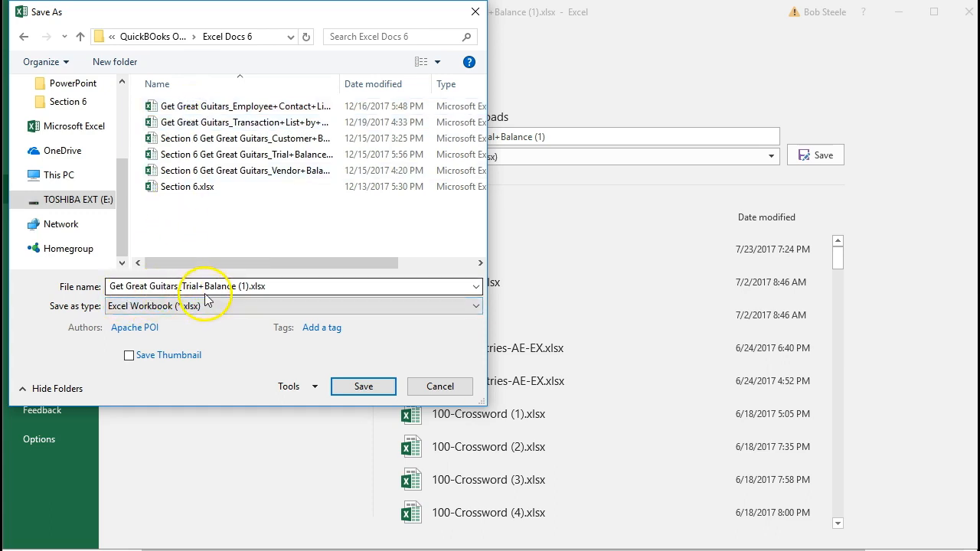
pyautogui.click(362, 386)
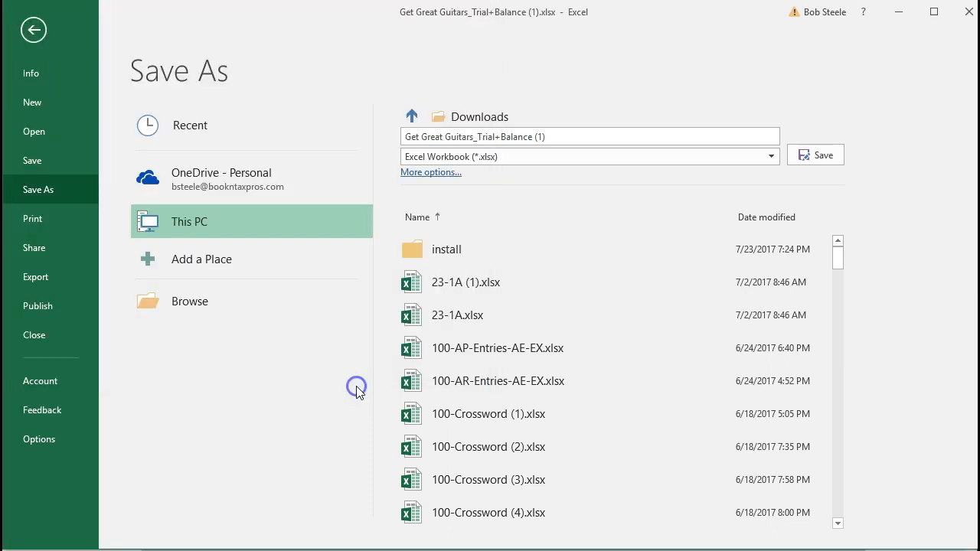